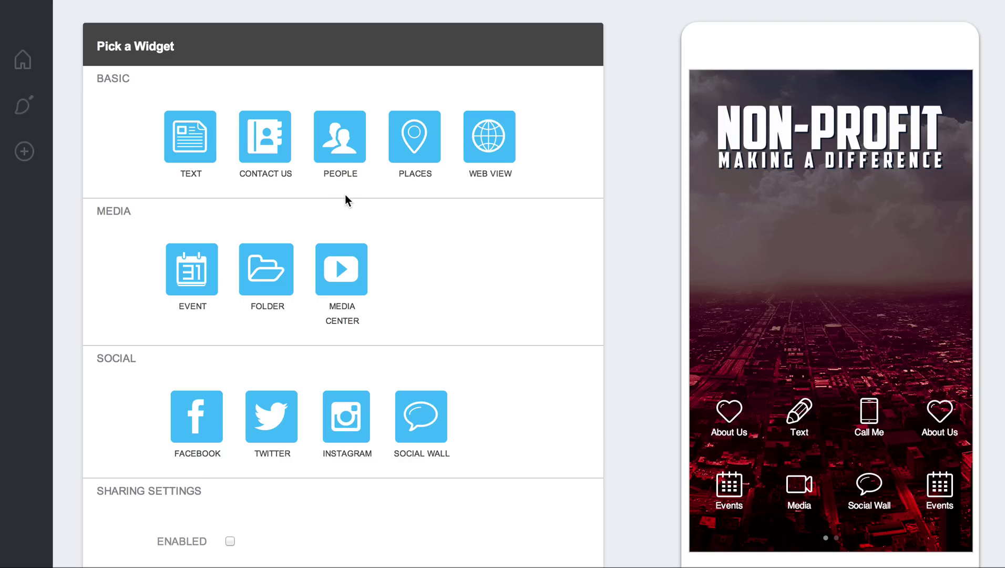
Add a People widget named 'People' and give it the person icon.
left_click(333, 150)
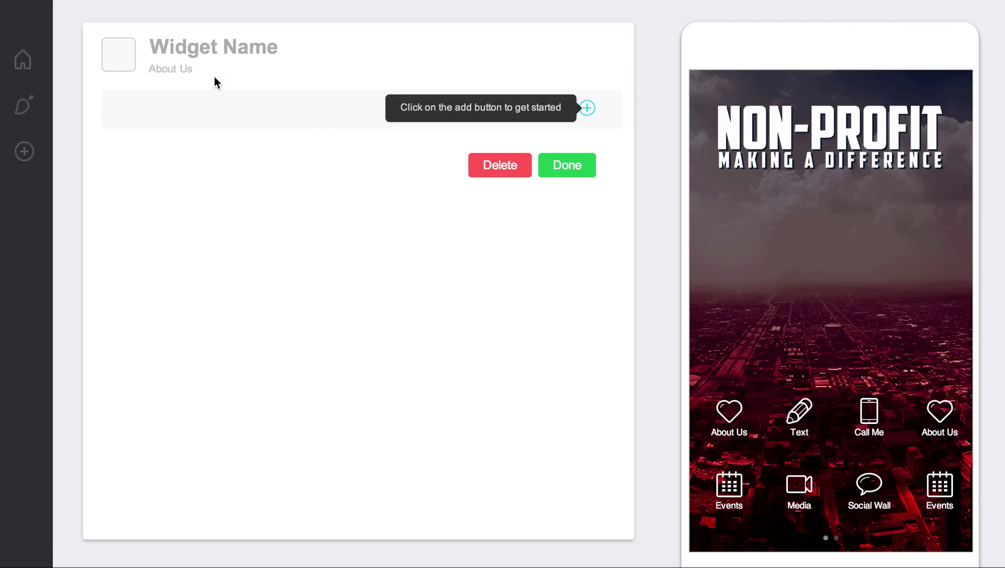
left_click(200, 50)
type("People")
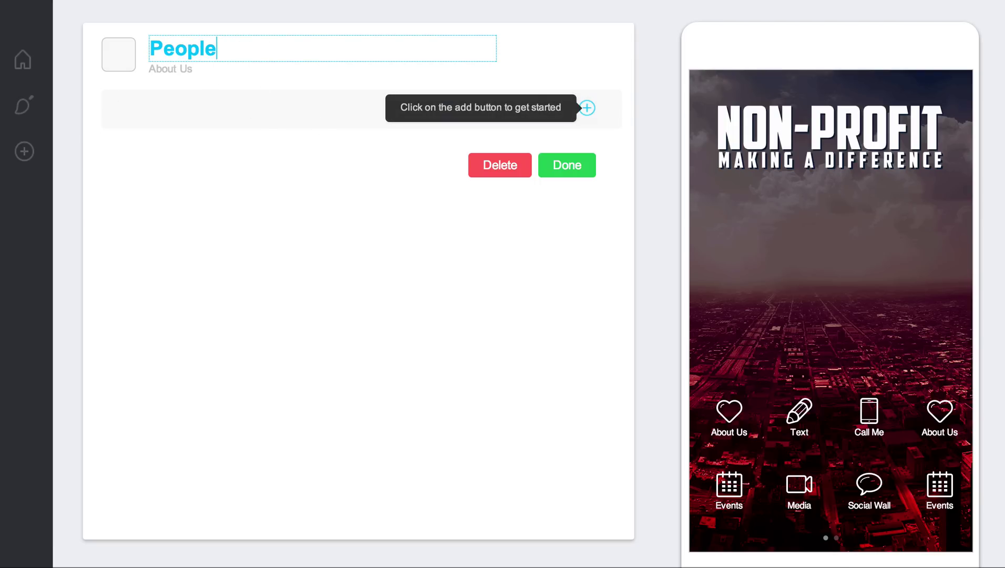
left_click(128, 55)
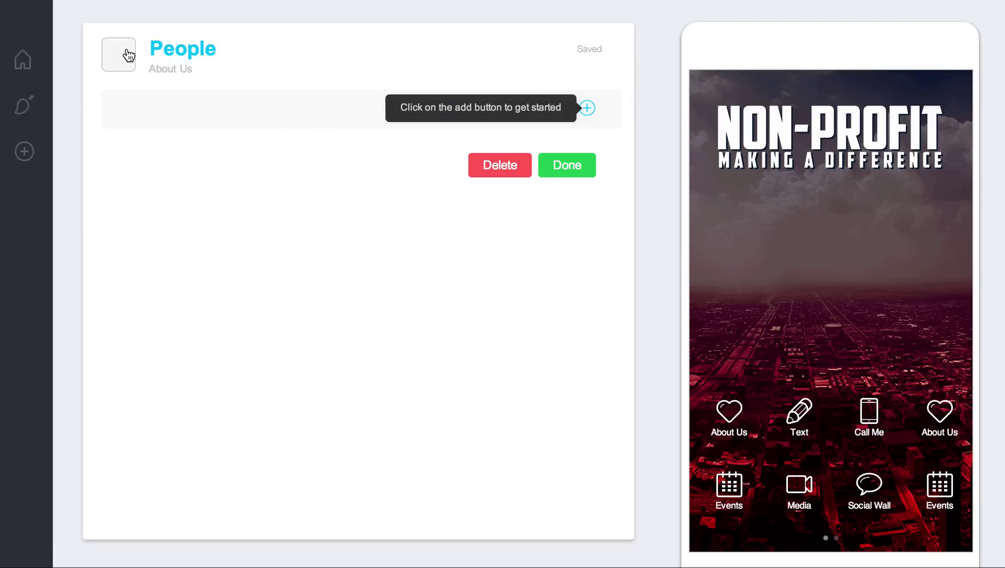
left_click(581, 283)
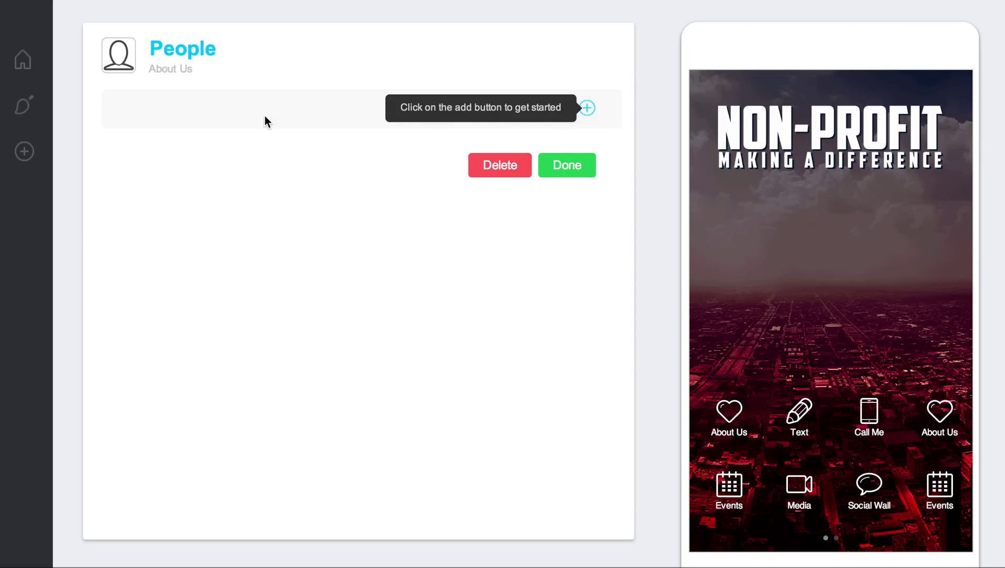
Create a 'Staff' section with the person icon and the summary 'Infection'.
left_click(587, 108)
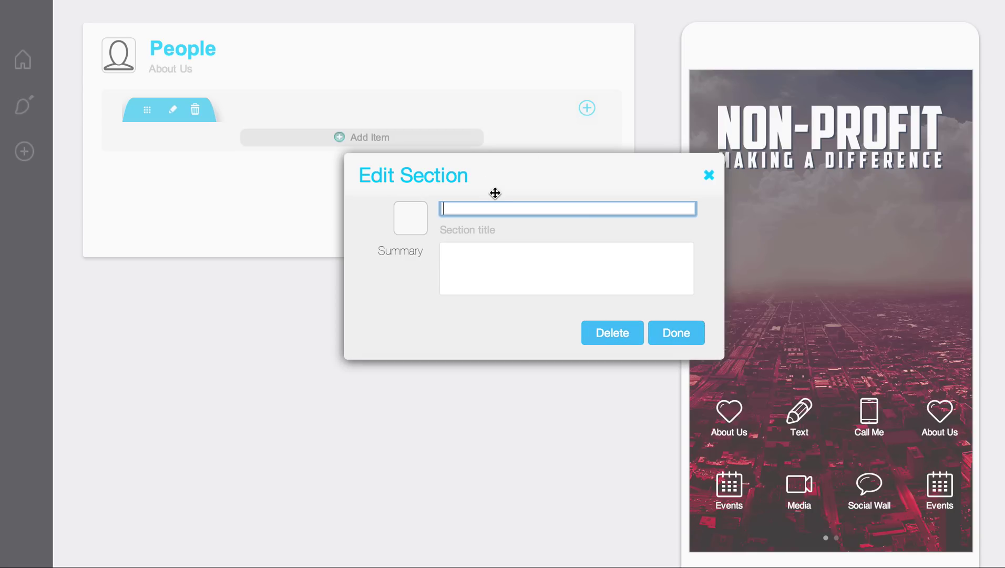
type("Section")
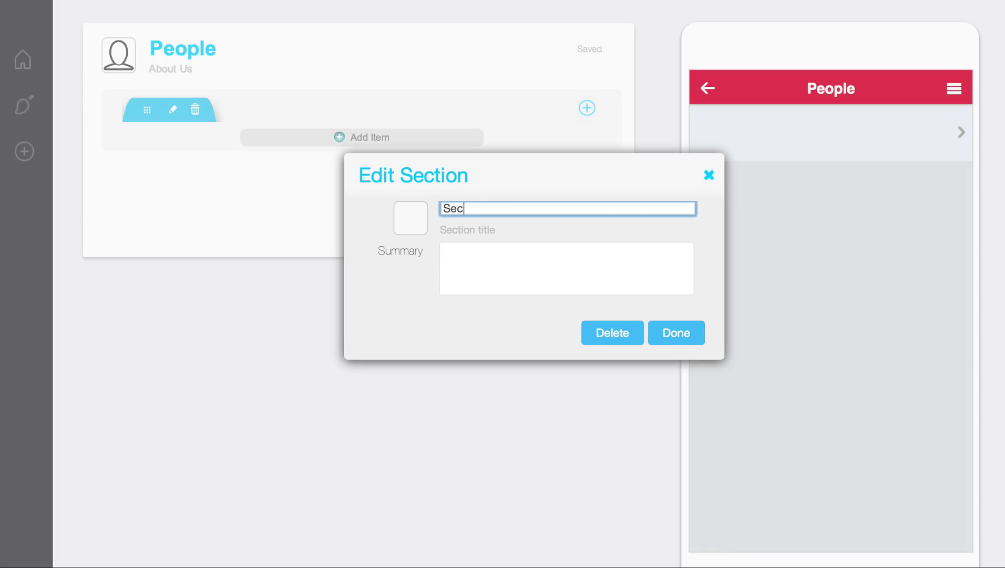
key("BackSpace")
key("BackSpace")
key("BackSpace")
key("BackSpace")
key("BackSpace")
key("BackSpace")
type("taff")
left_click(415, 236)
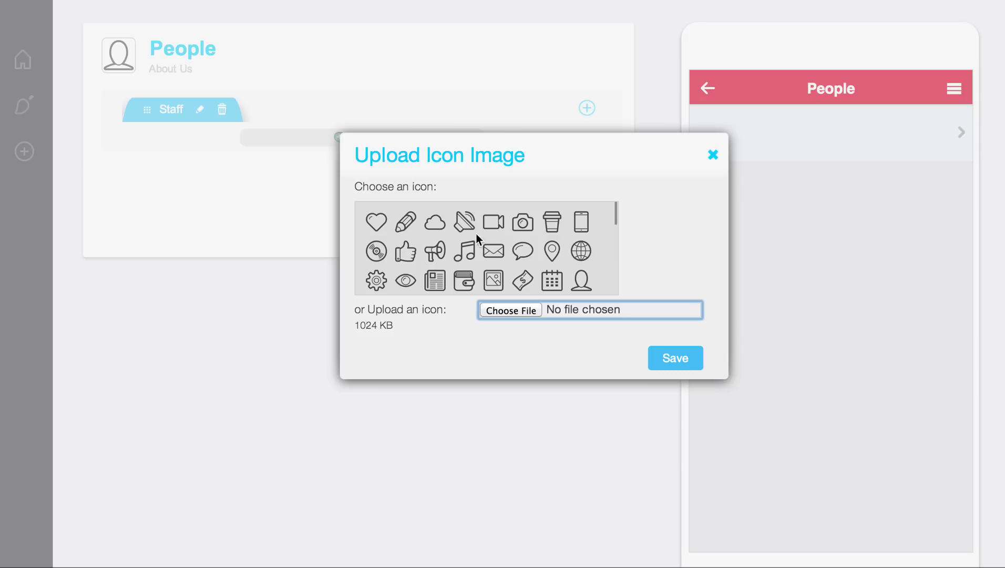
left_click(578, 283)
left_click(523, 261)
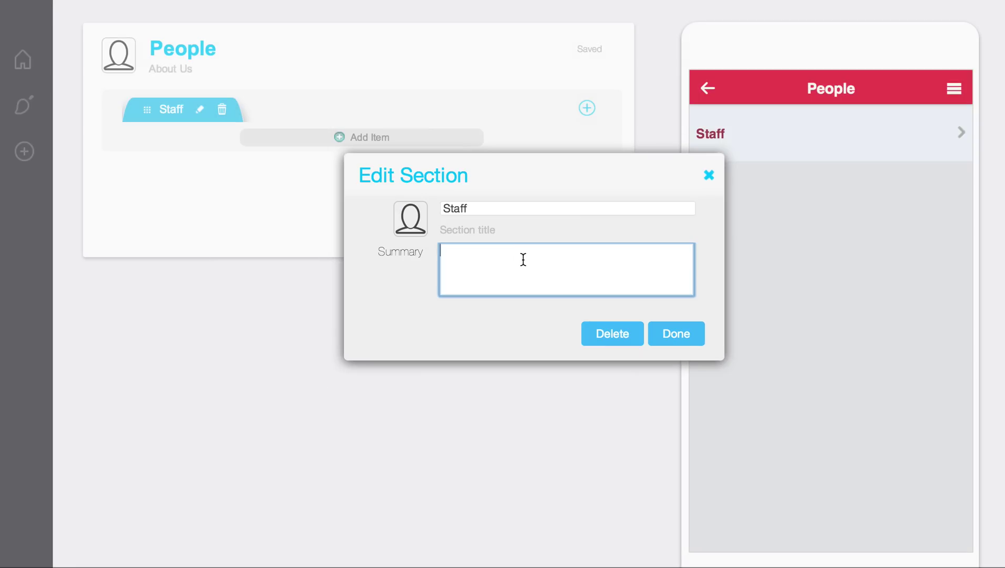
type("Infection")
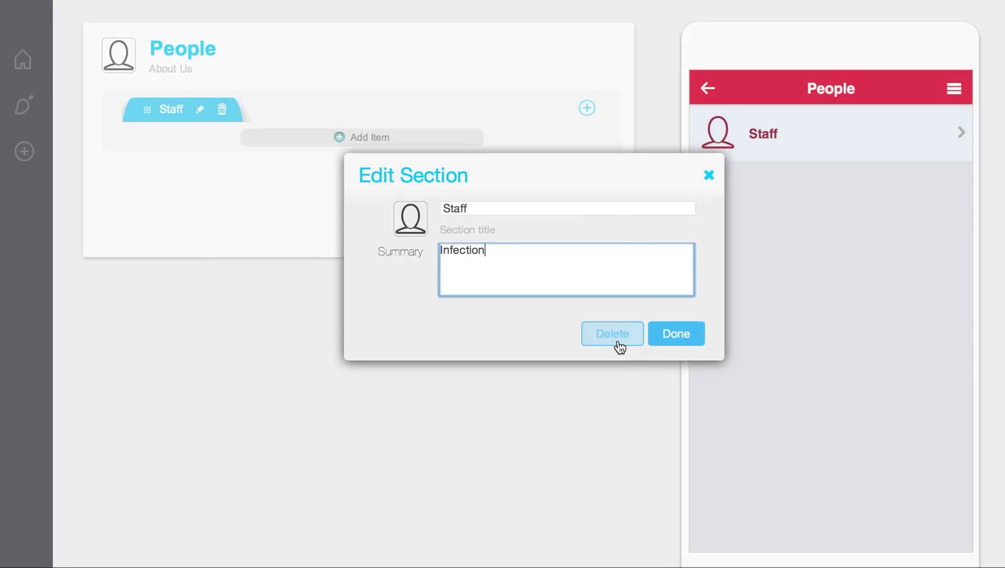
left_click(675, 336)
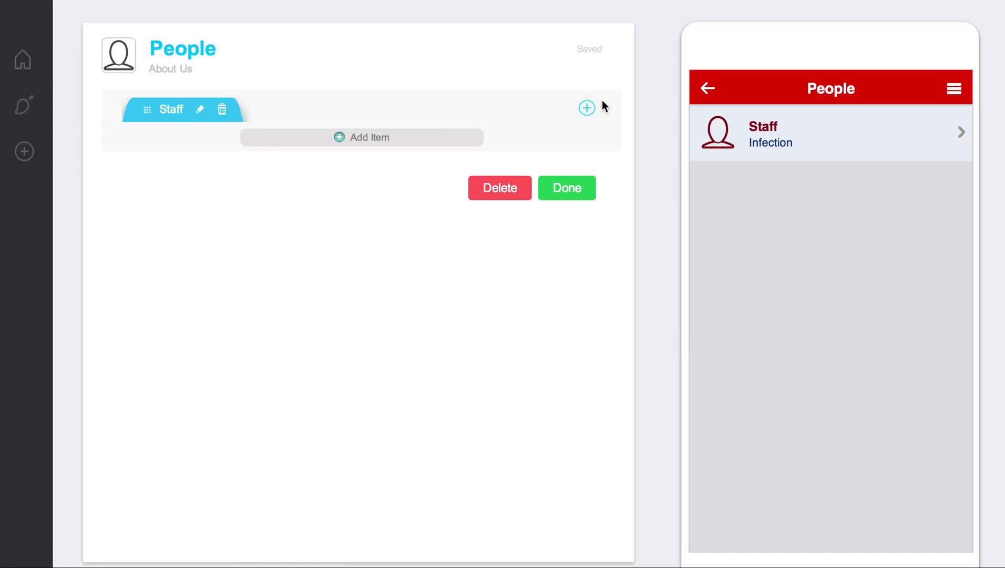
Add a 'Volunteers' section with a heart icon, then return to the Staff section.
left_click(587, 108)
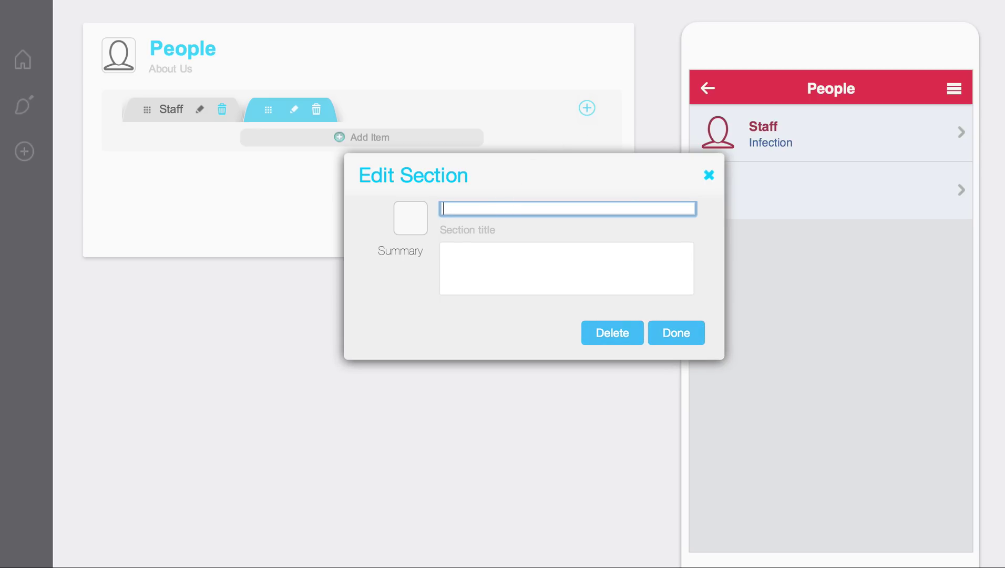
type("Volum")
key("BackSpace")
type("nteers")
left_click(410, 217)
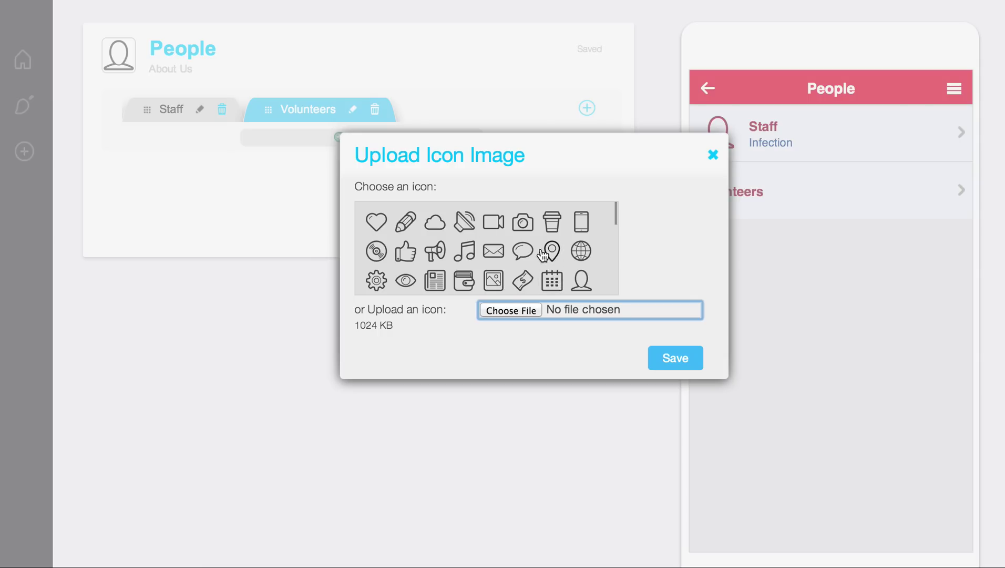
left_click(376, 222)
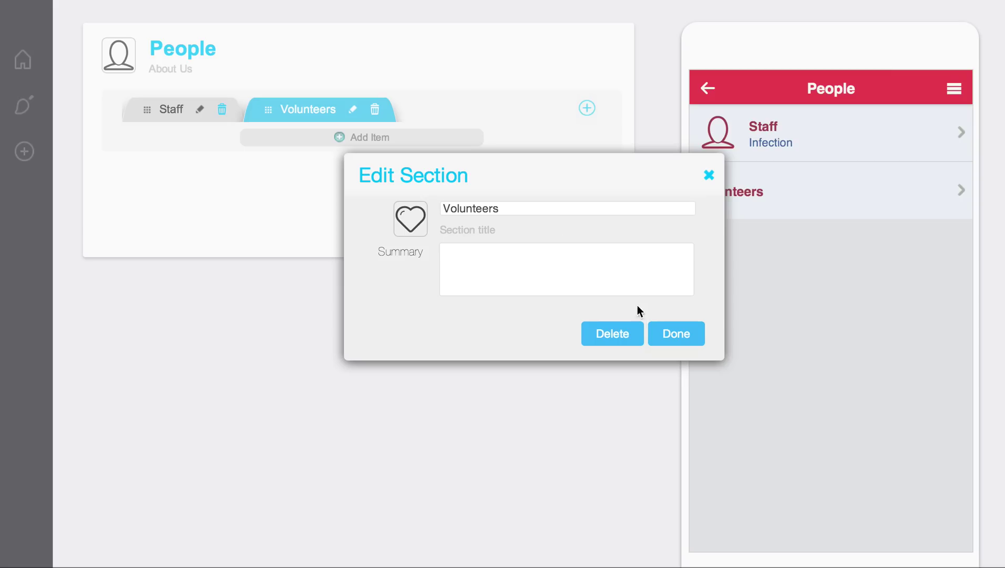
left_click(666, 329)
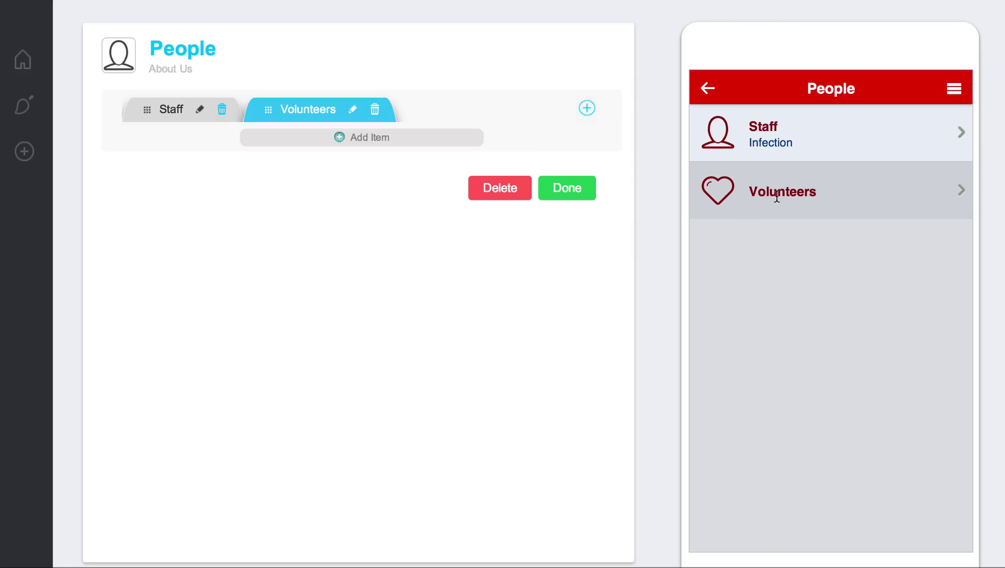
left_click(179, 113)
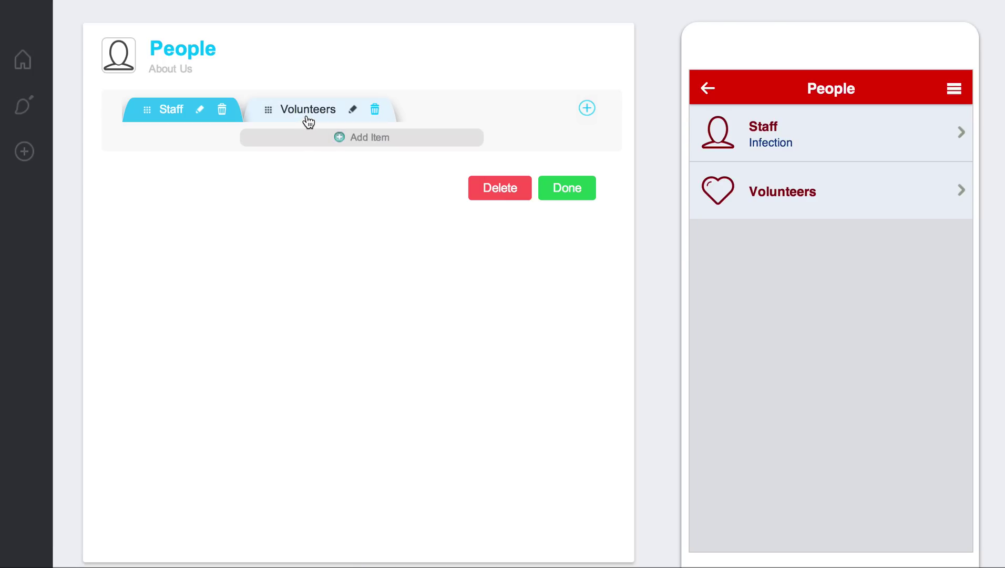
Add a staff member with first and last name and position title 'Actor'.
left_click(336, 141)
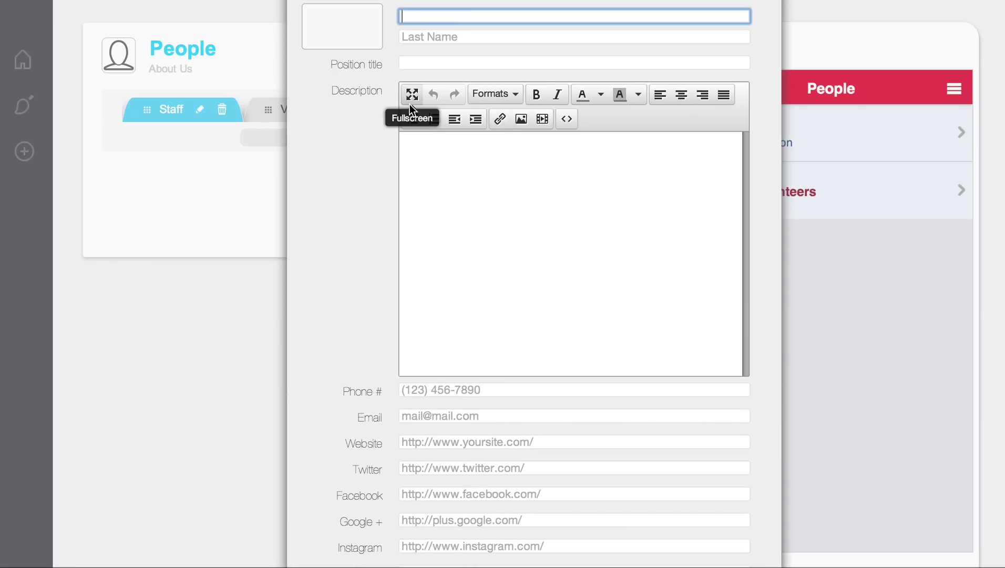
type("Joey")
key("Tab")
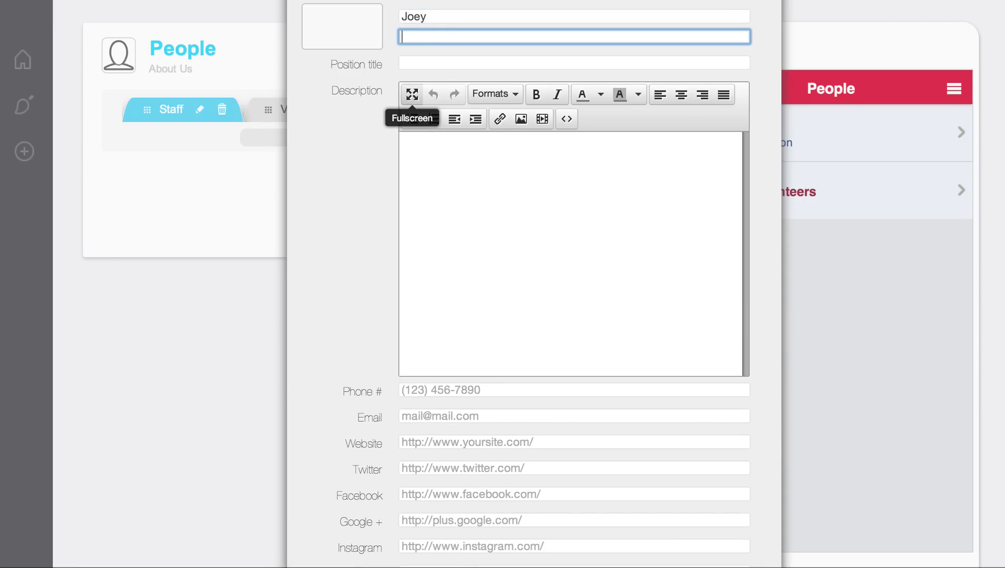
type("Tribiani")
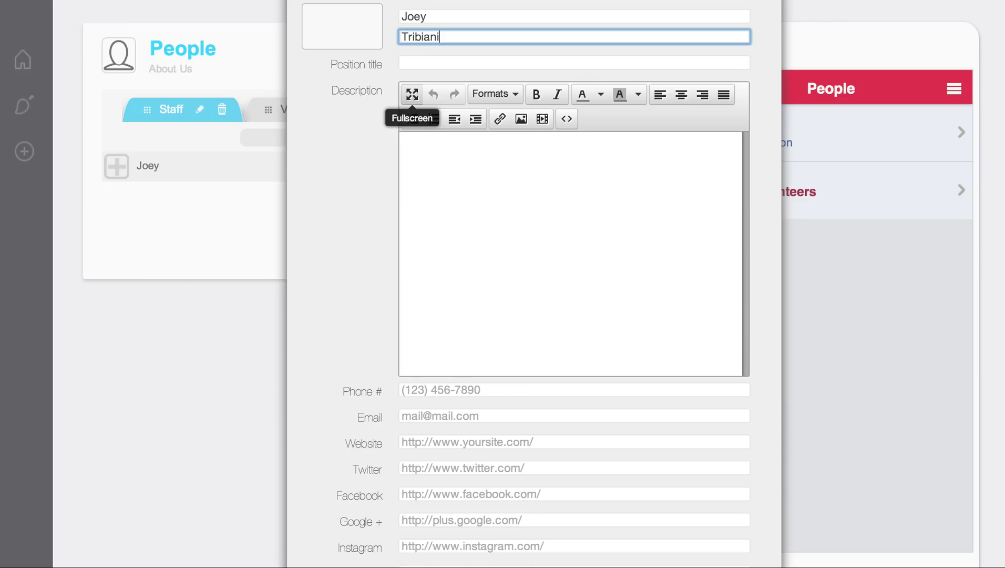
key("Tab")
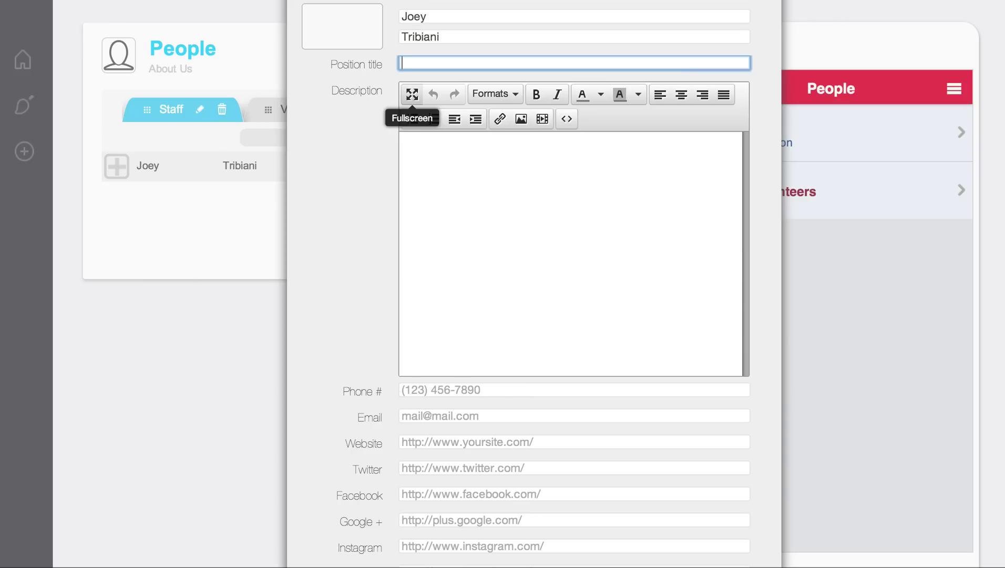
type("Actor")
left_click(480, 203)
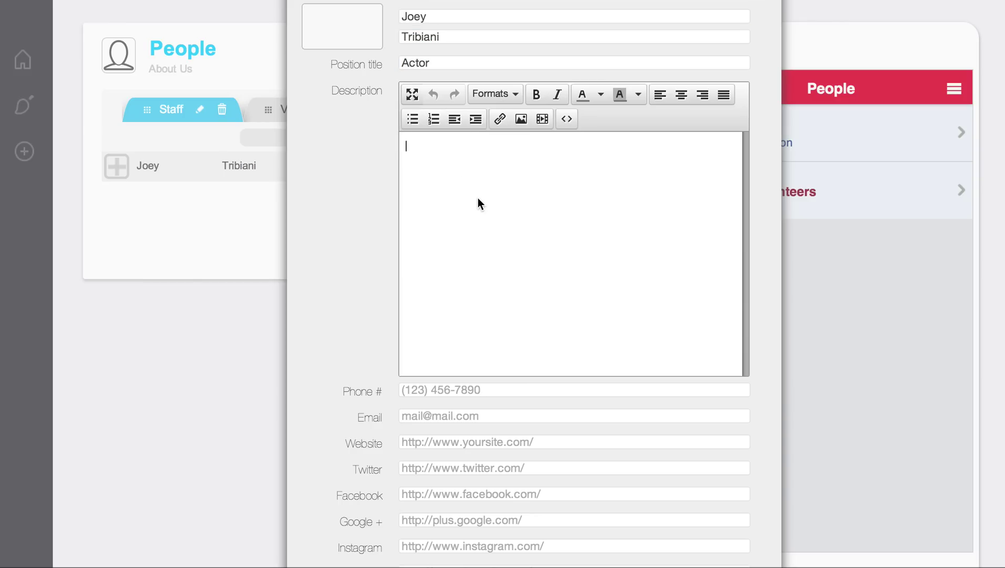
Upload Blank Slider 3.png as the member's photo and save it.
left_click(333, 20)
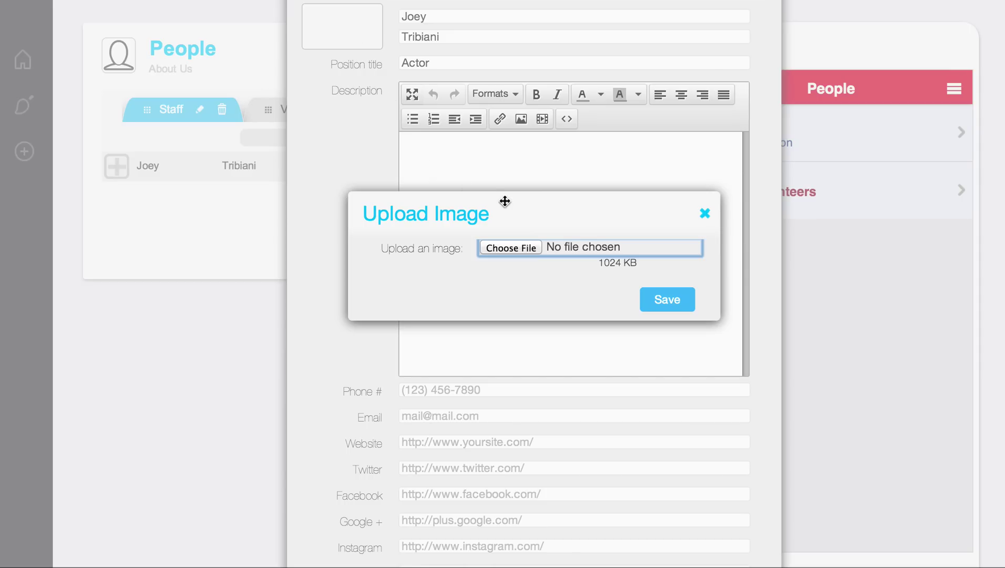
left_click(511, 248)
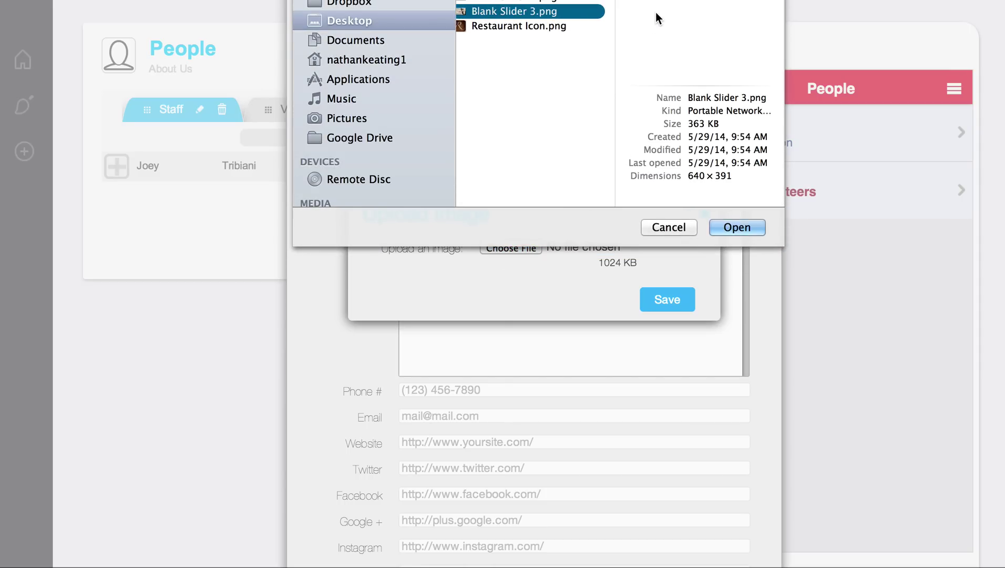
key("Return")
left_click(659, 296)
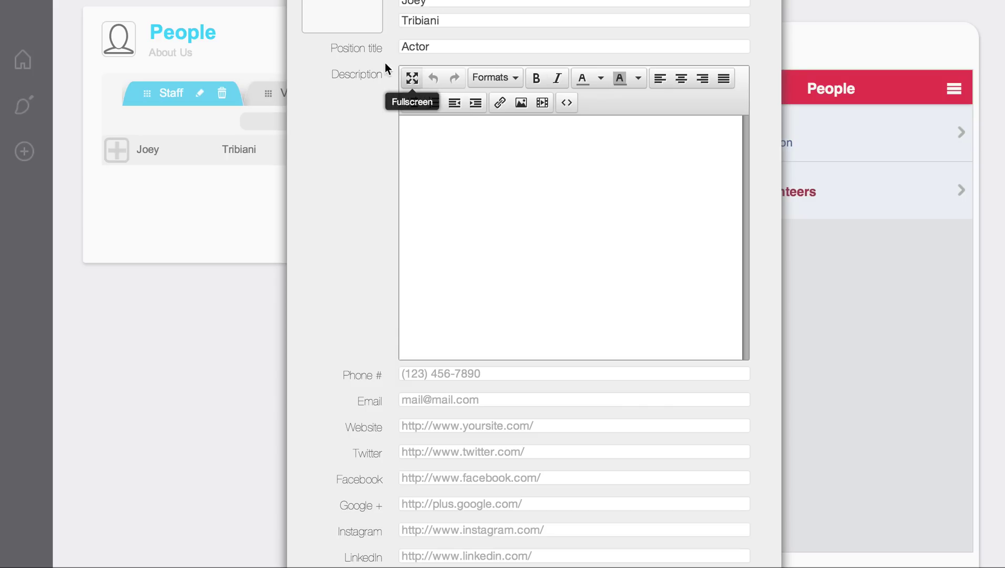
left_click(453, 197)
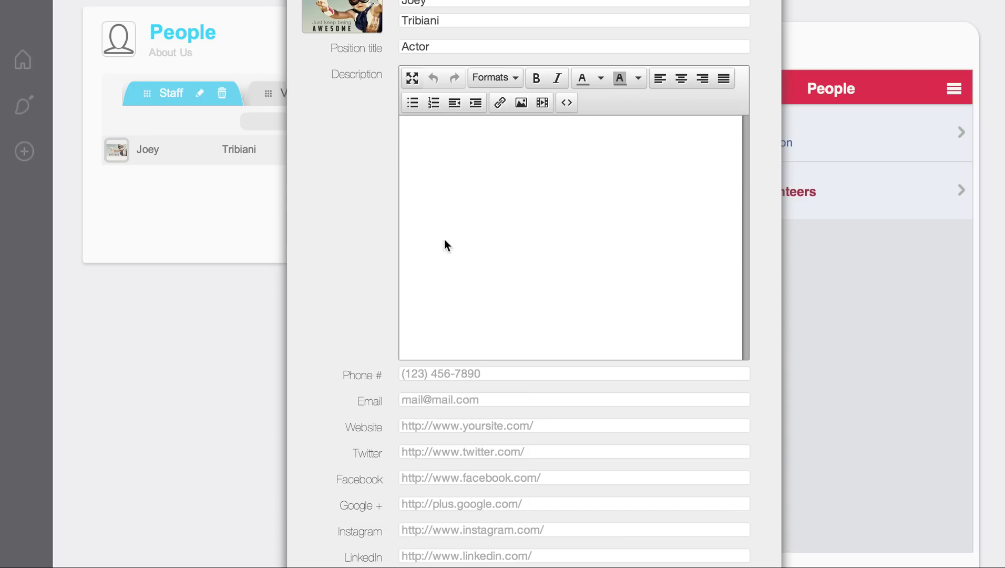
Write the description 'Hey there!' without inserting a video.
left_click(544, 104)
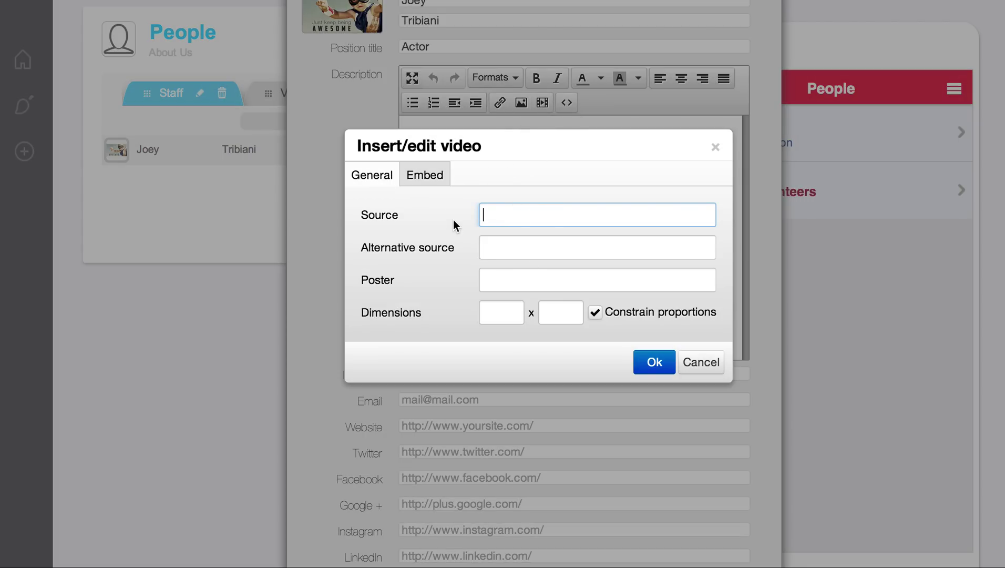
left_click(430, 178)
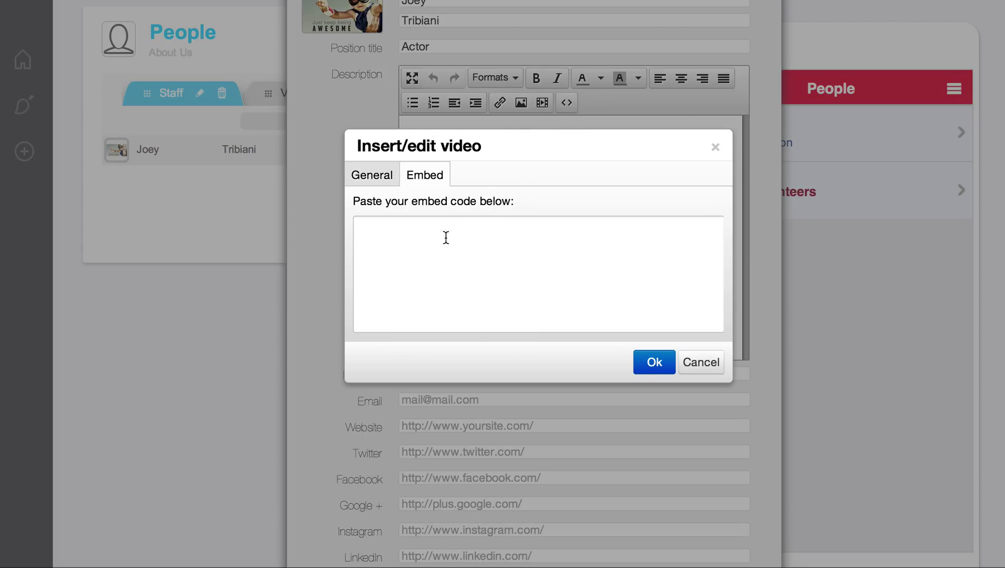
left_click(715, 148)
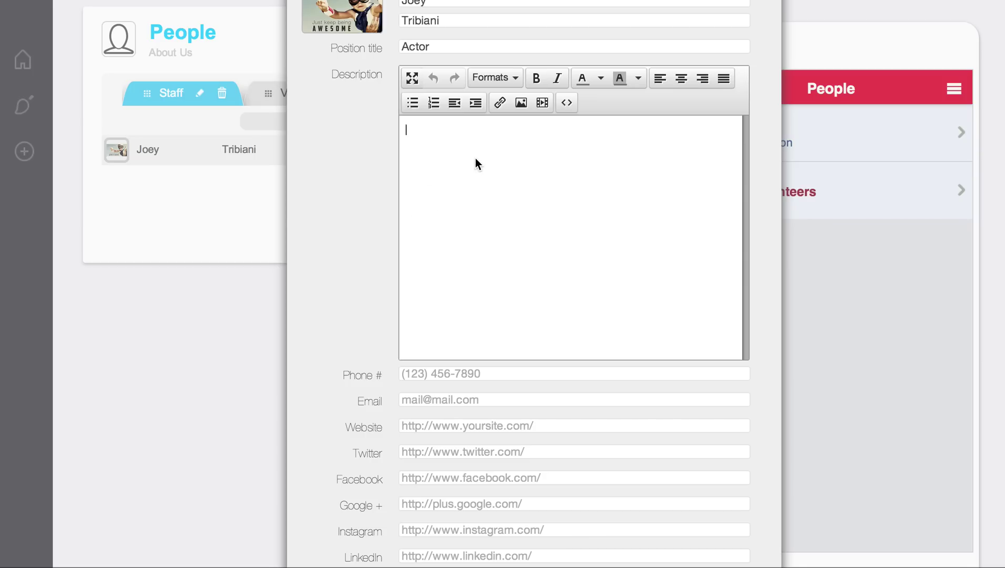
type("Hey there")
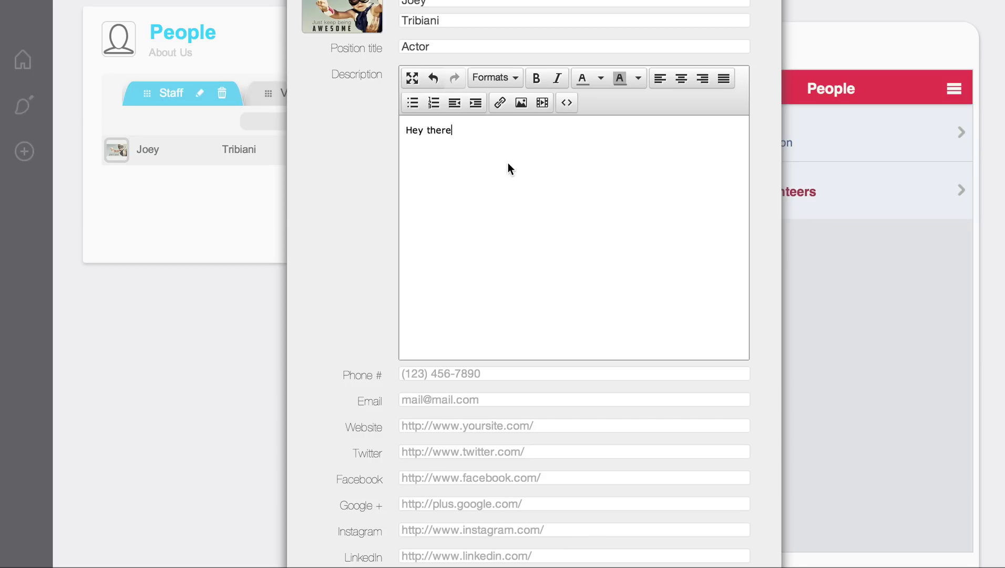
type("!")
scroll(514, 186, "down", 3)
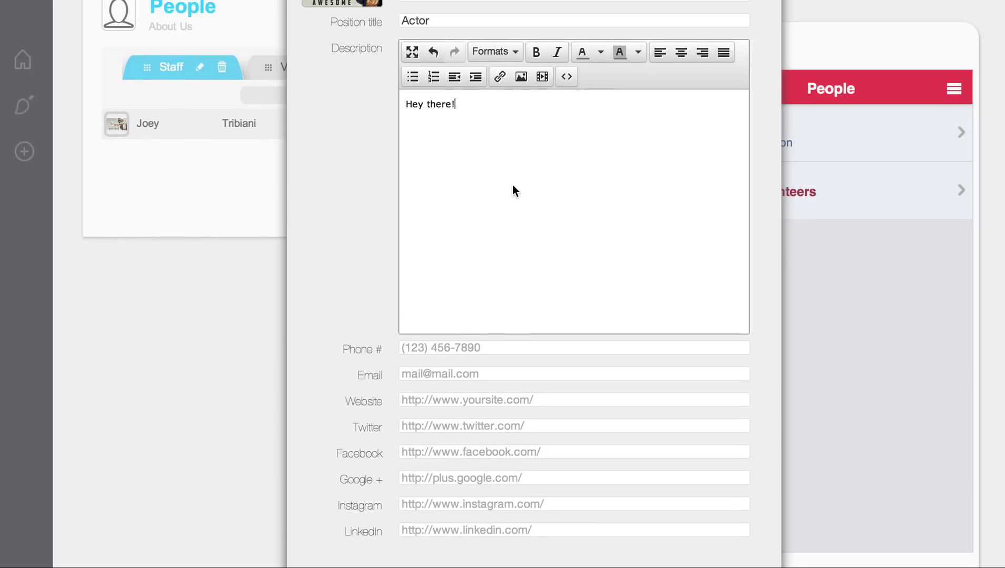
left_click(459, 304)
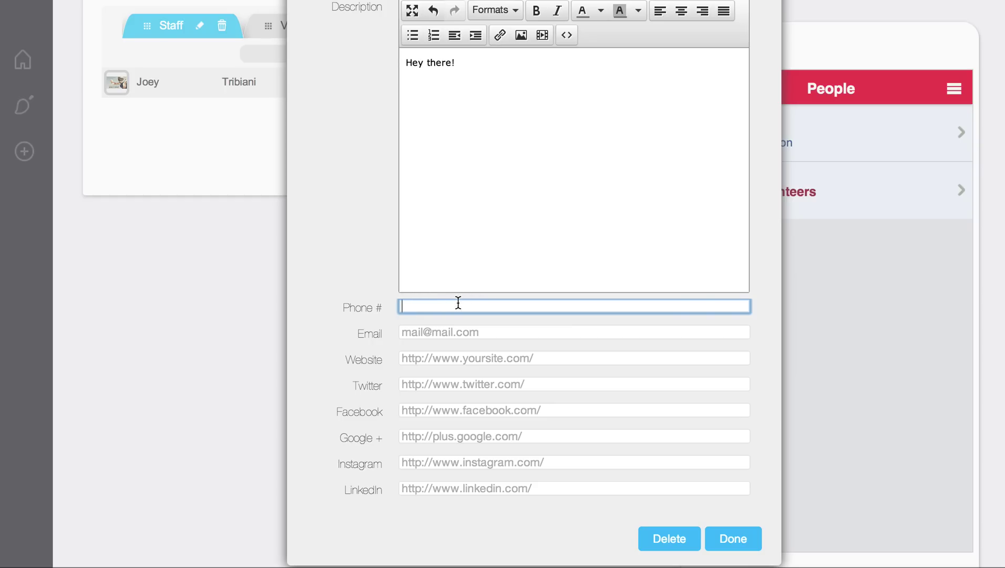
type("5555555555")
left_click(574, 331)
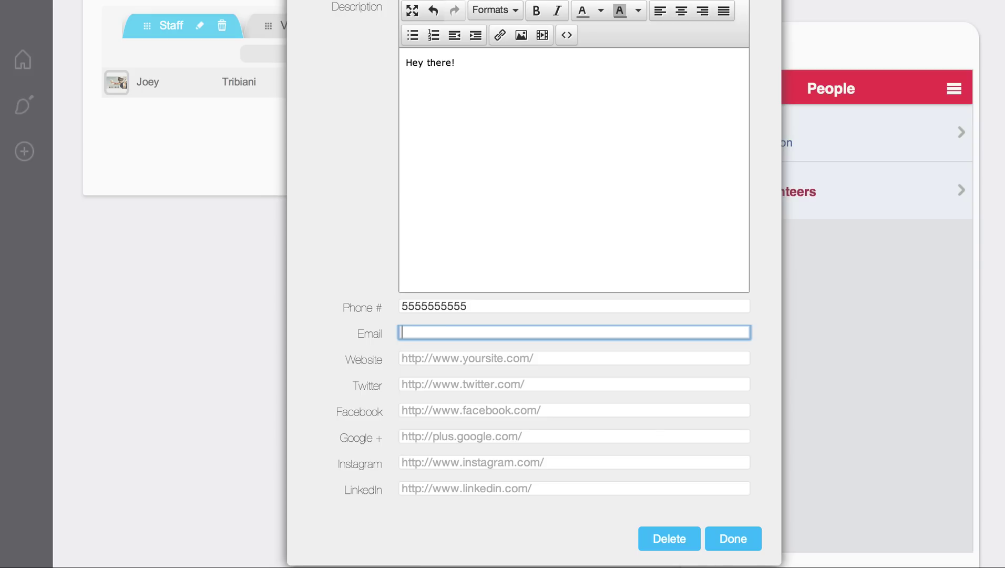
type("email@email.com")
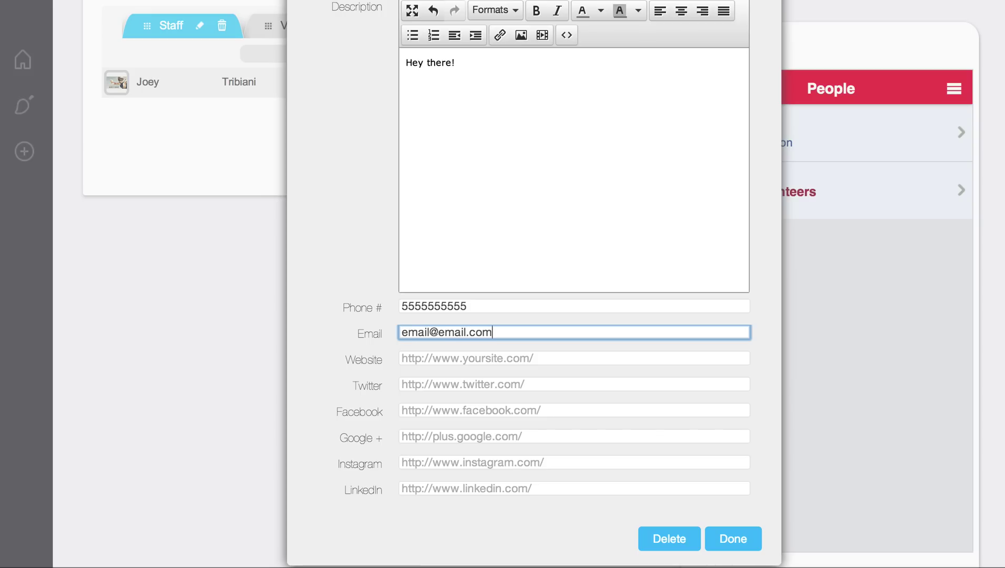
key("Tab")
key("Tab")
key("Tab")
type("http:")
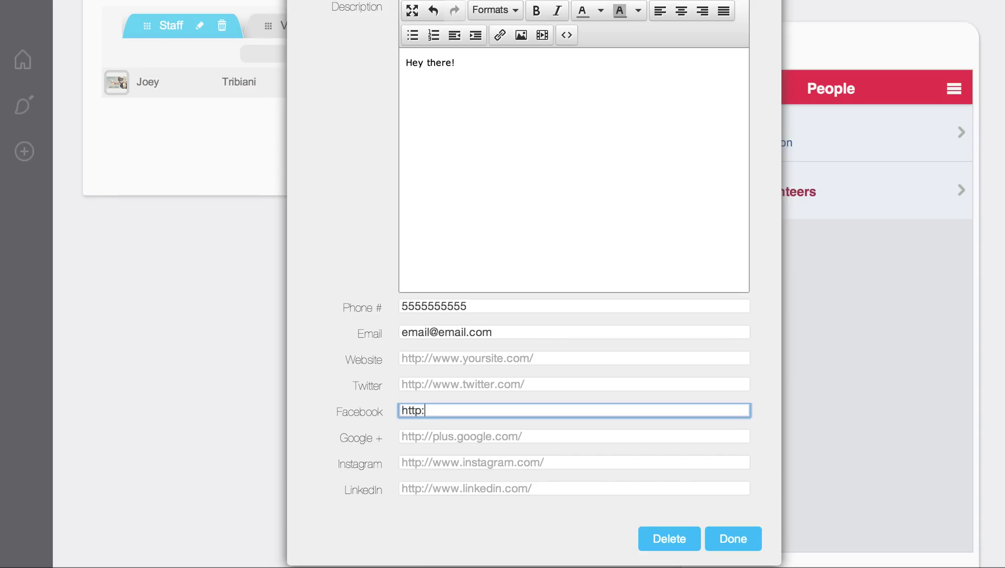
type("//facebook.com")
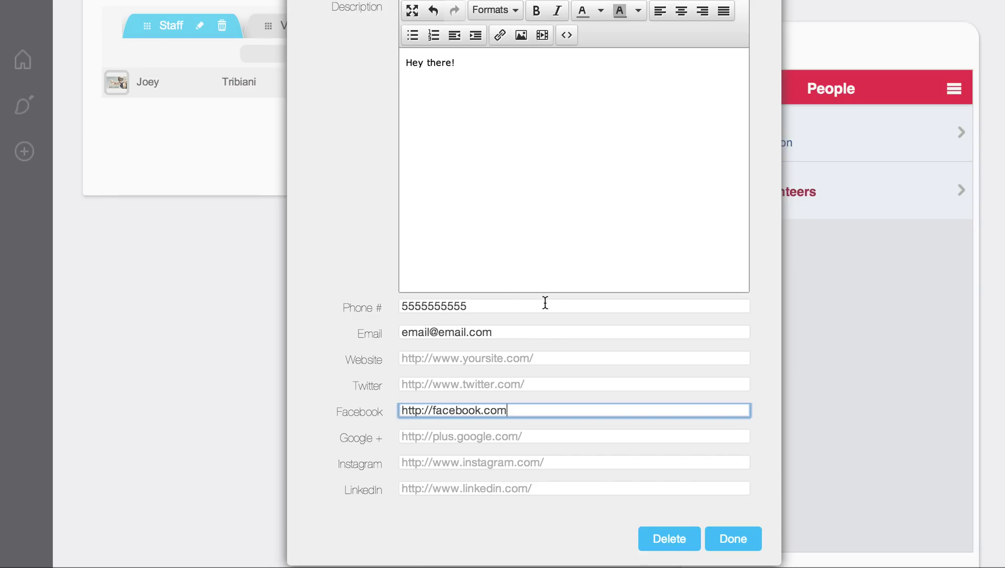
left_click(728, 539)
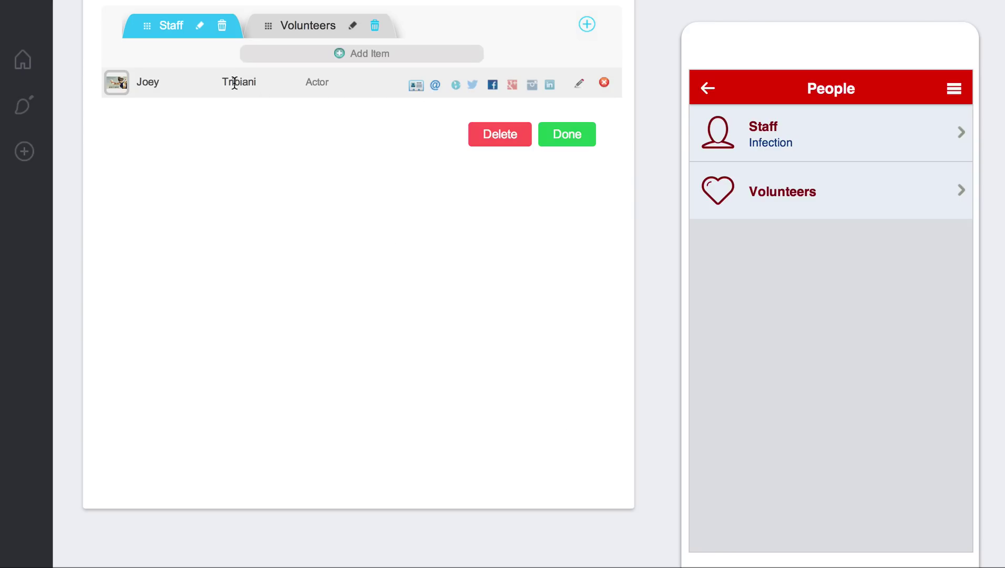
Preview the Actor's detail page with Call, E-Mail and Facebook entries, then return to the People list.
scroll(362, 232, "up", 3)
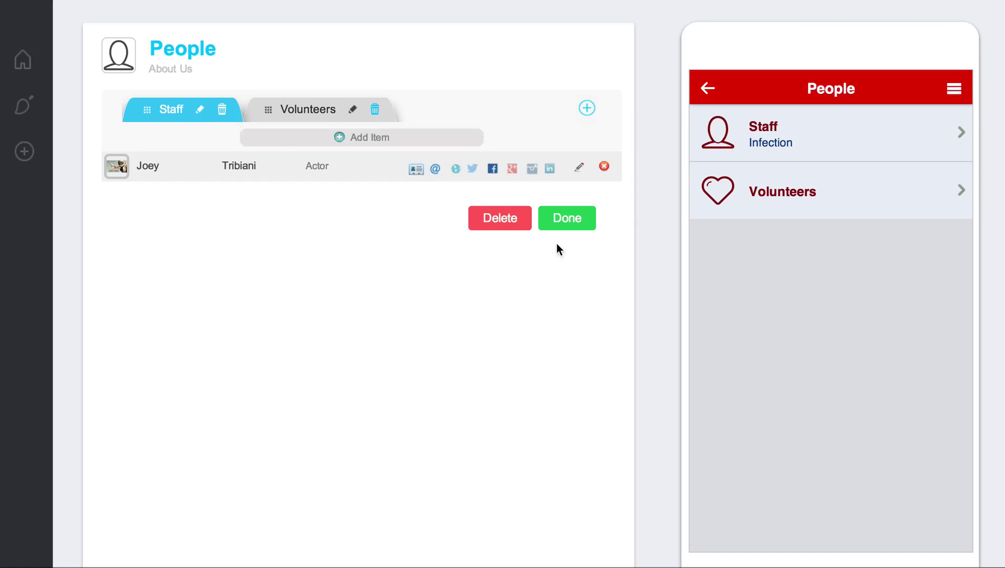
left_click(759, 131)
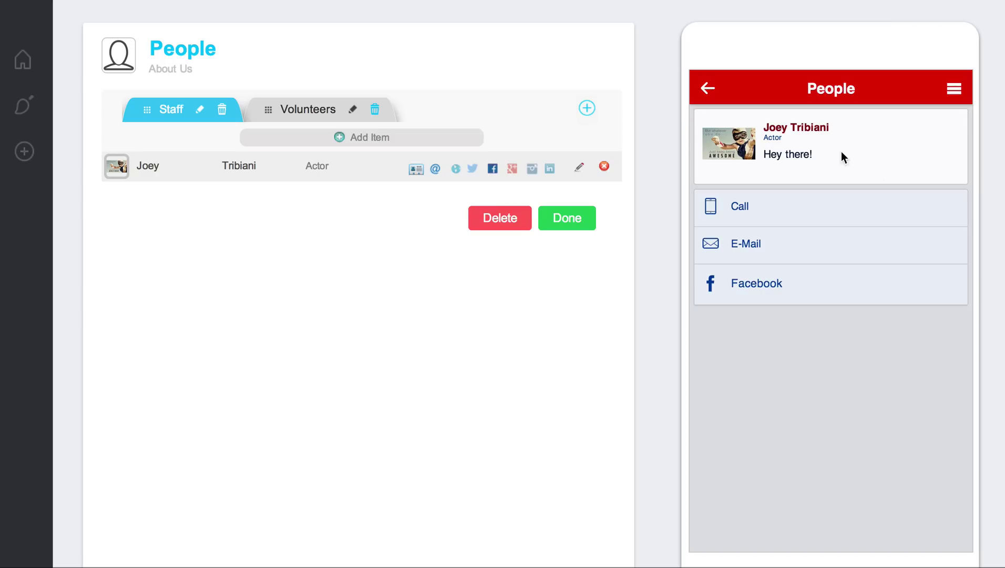
left_click(708, 90)
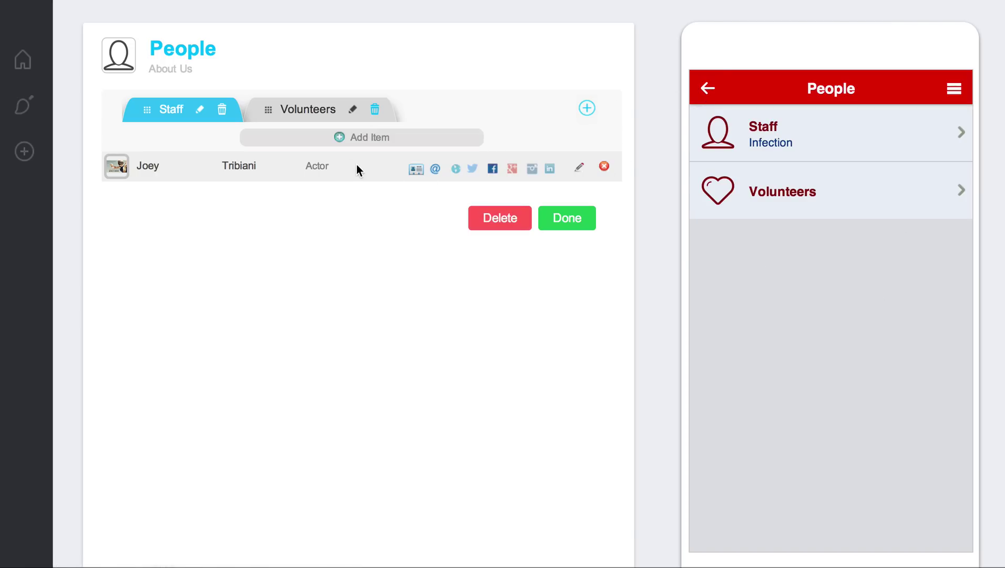
Add a new staff member and enter the first and last name.
left_click(347, 141)
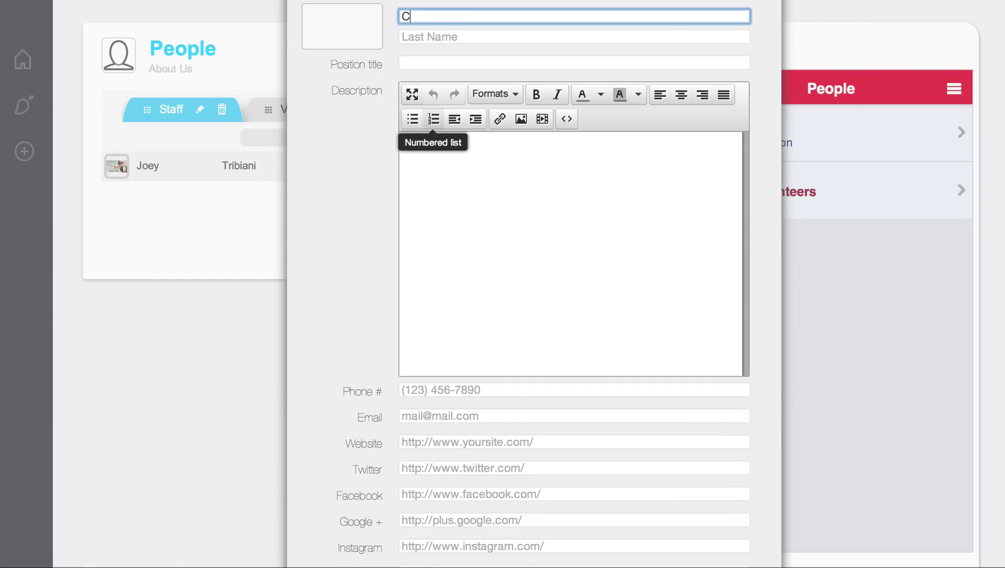
type("handler")
key("Tab")
type("Bi")
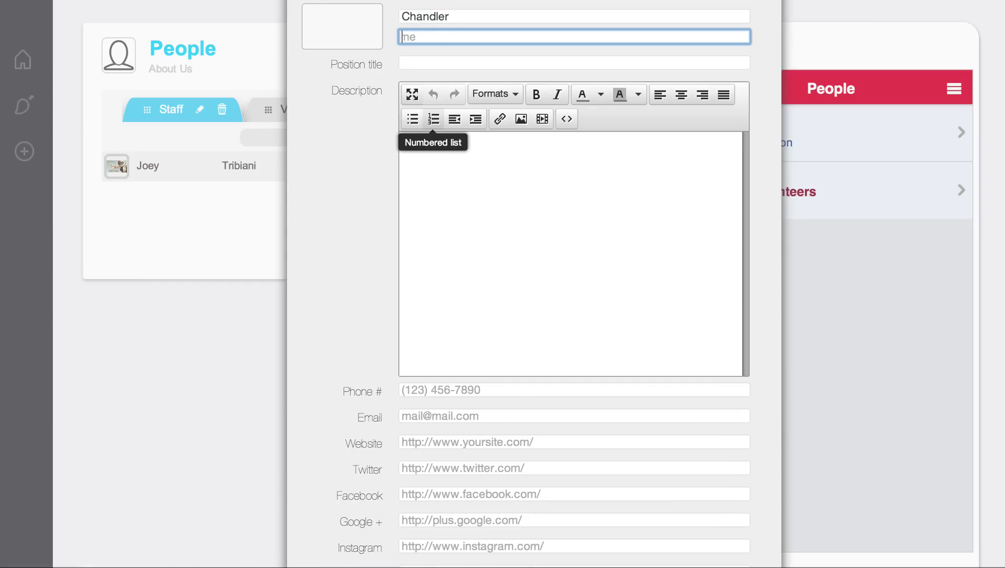
key("BackSpace")
key("BackSpace")
type("Bing")
Upload Blank Slider 2.png as the new member's photo and save it.
left_click(323, 10)
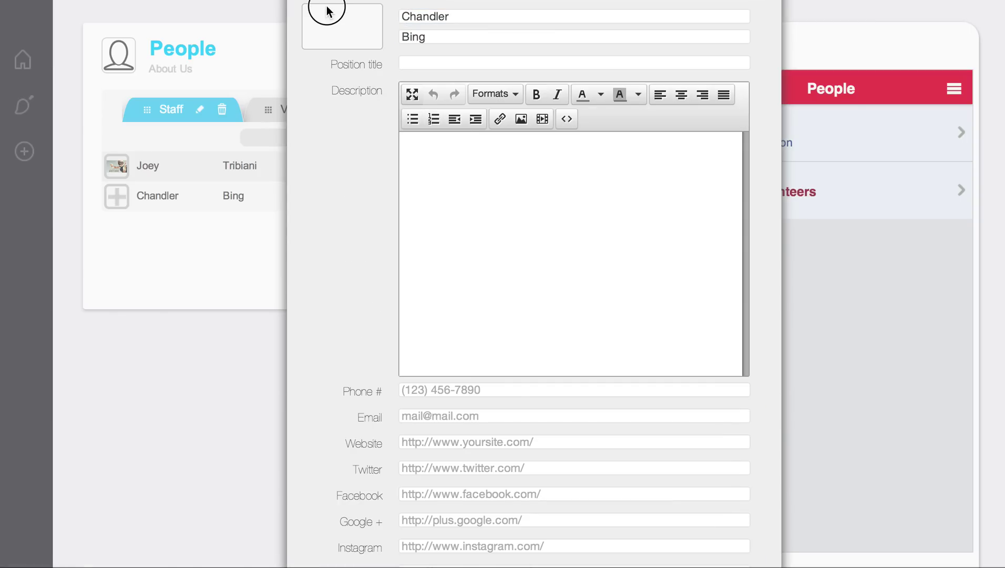
left_click(523, 247)
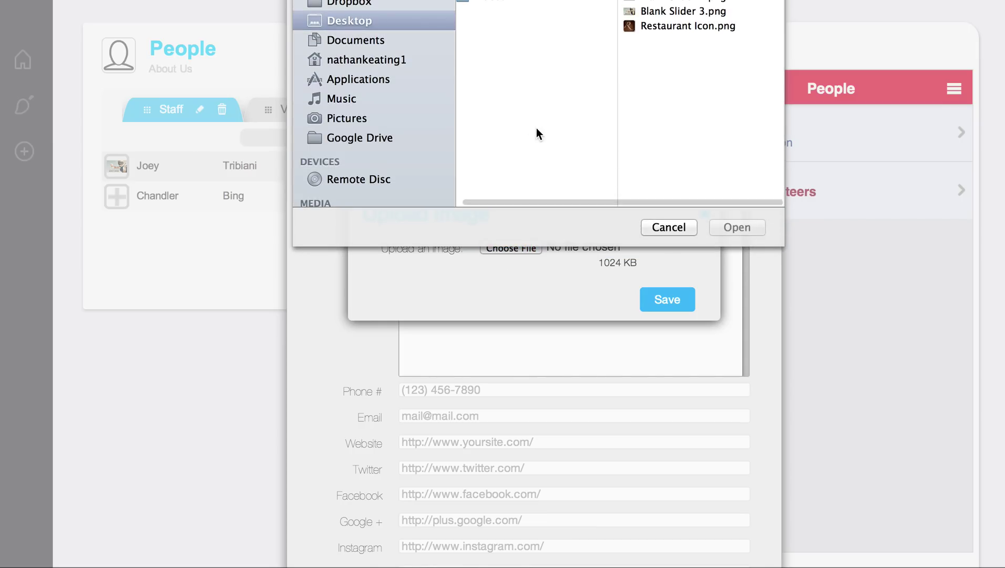
left_click(657, 11)
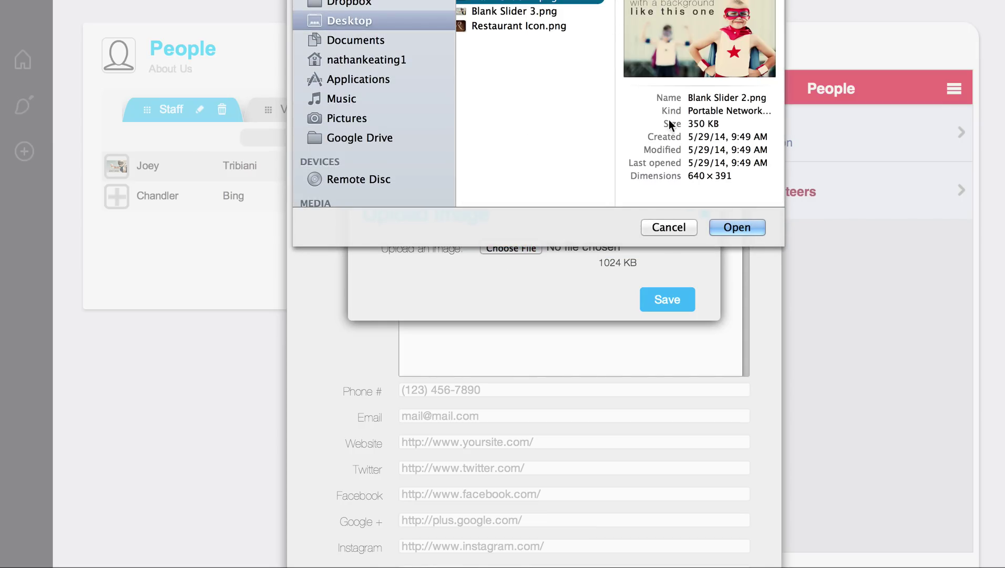
left_click(718, 224)
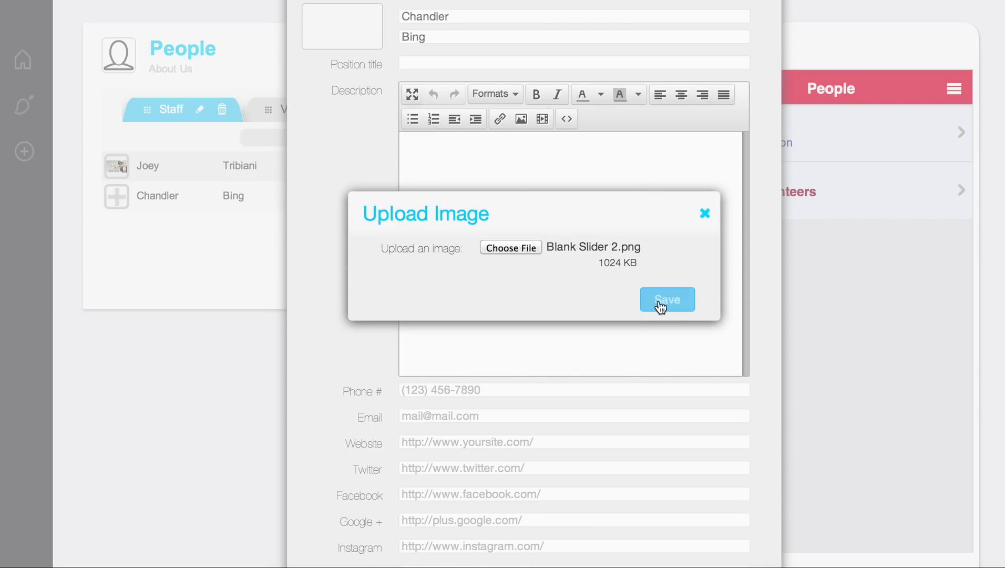
left_click(661, 304)
Set the position title 'Analyst' and the description 'here is info'.
left_click(424, 47)
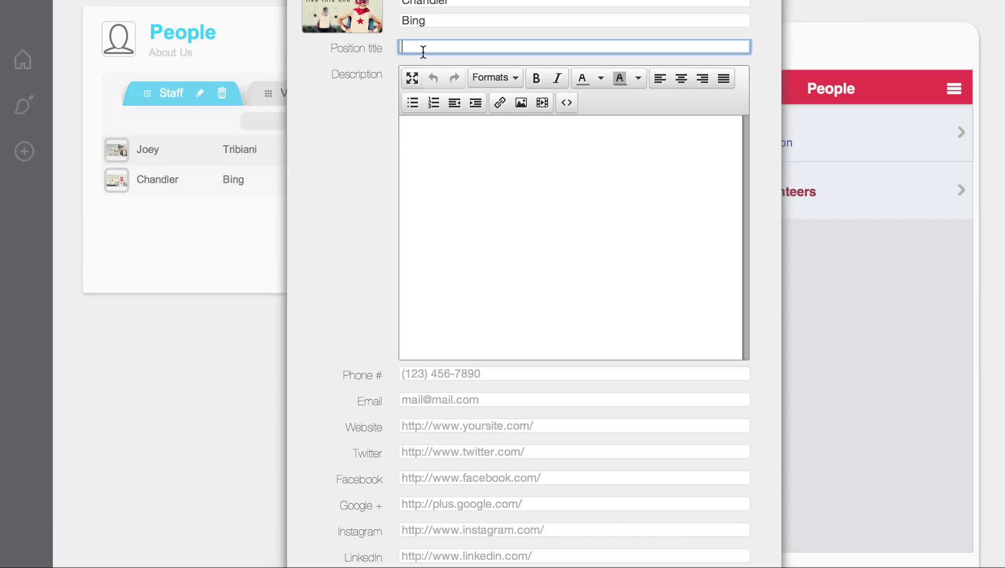
type("W")
key("BackSpace")
type("Analyst")
left_click(495, 155)
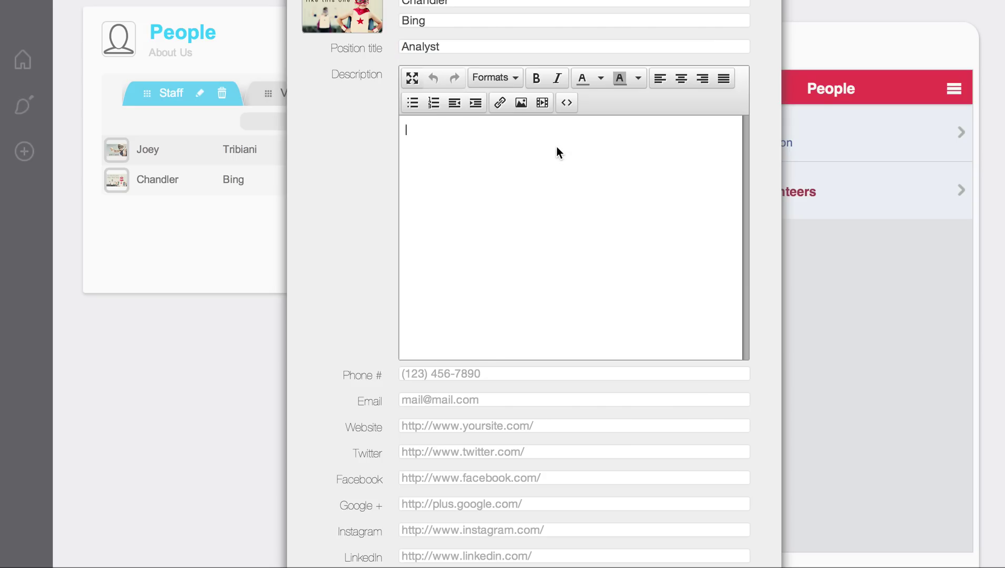
type("here is info")
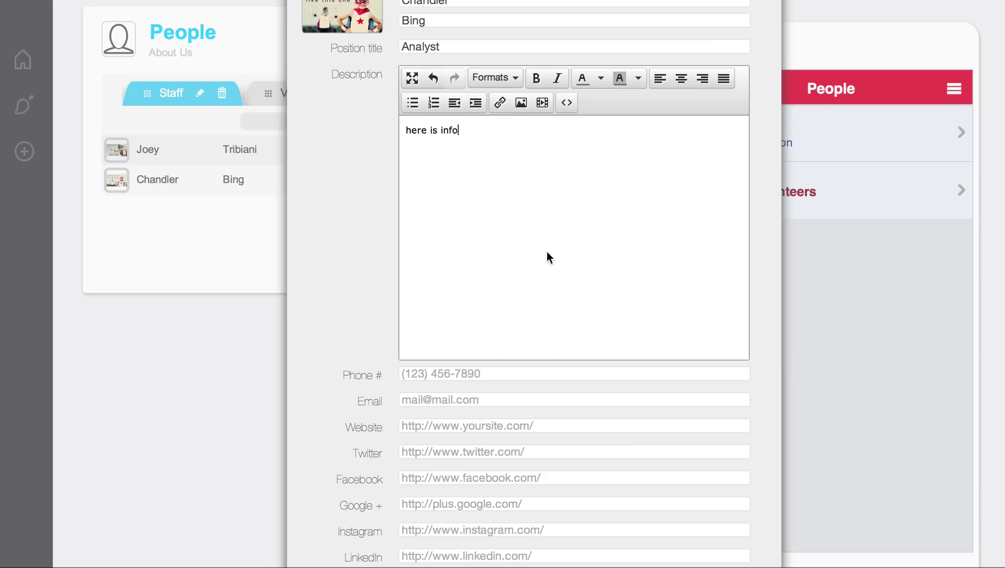
scroll(546, 253, "down", 3)
Save the Analyst entry, check both staff members in the preview, then open Volunteers.
left_click(741, 545)
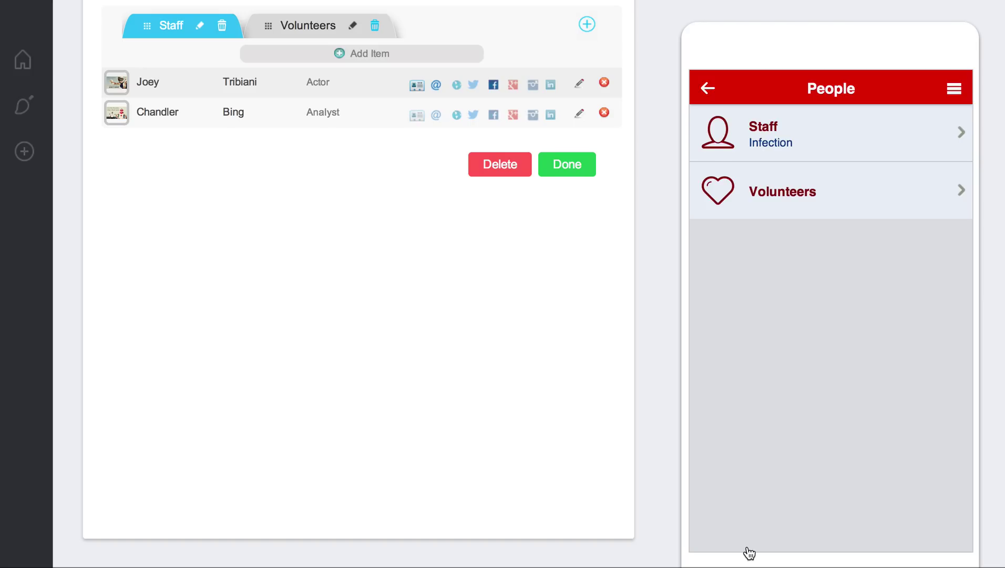
scroll(291, 238, "up", 3)
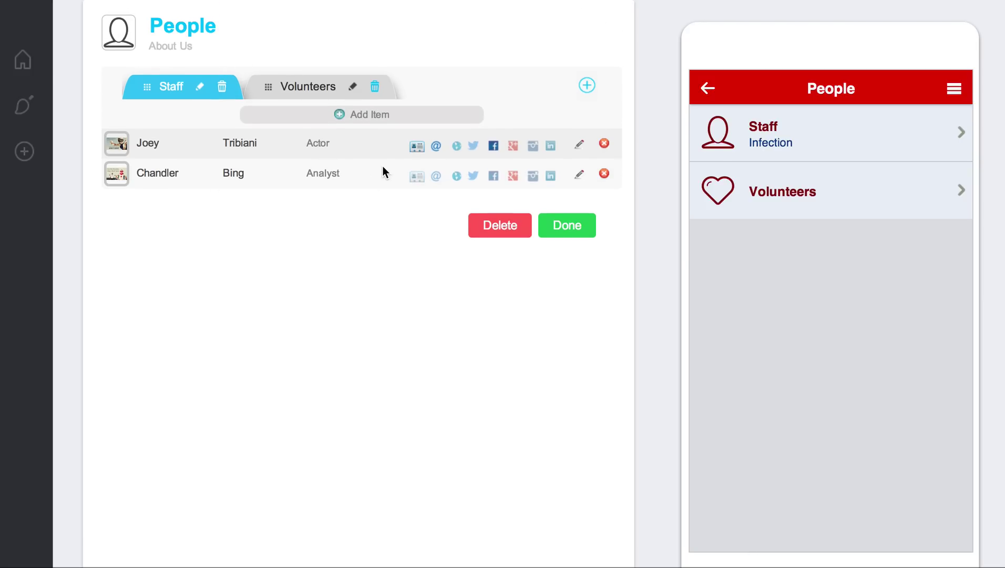
left_click(761, 130)
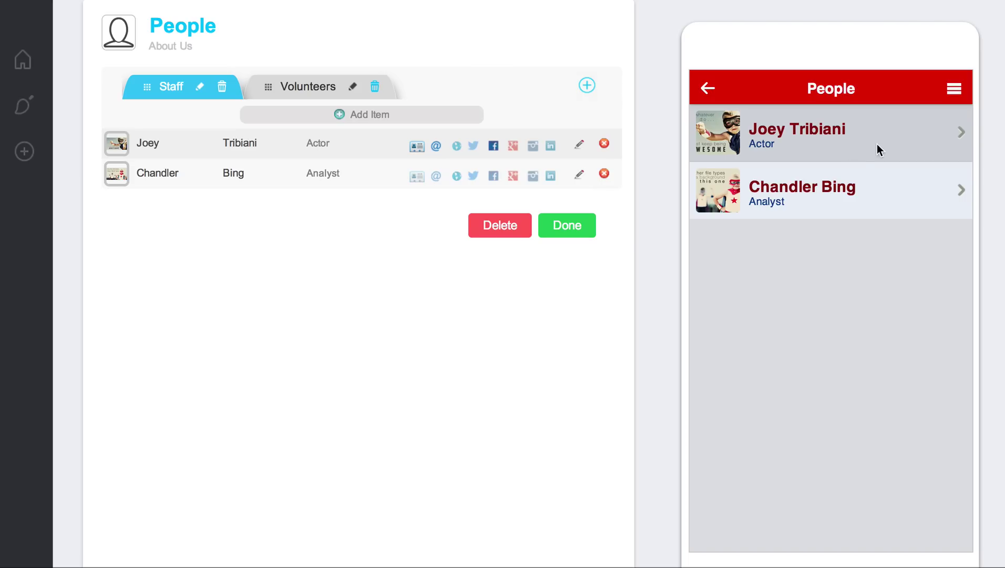
left_click(709, 89)
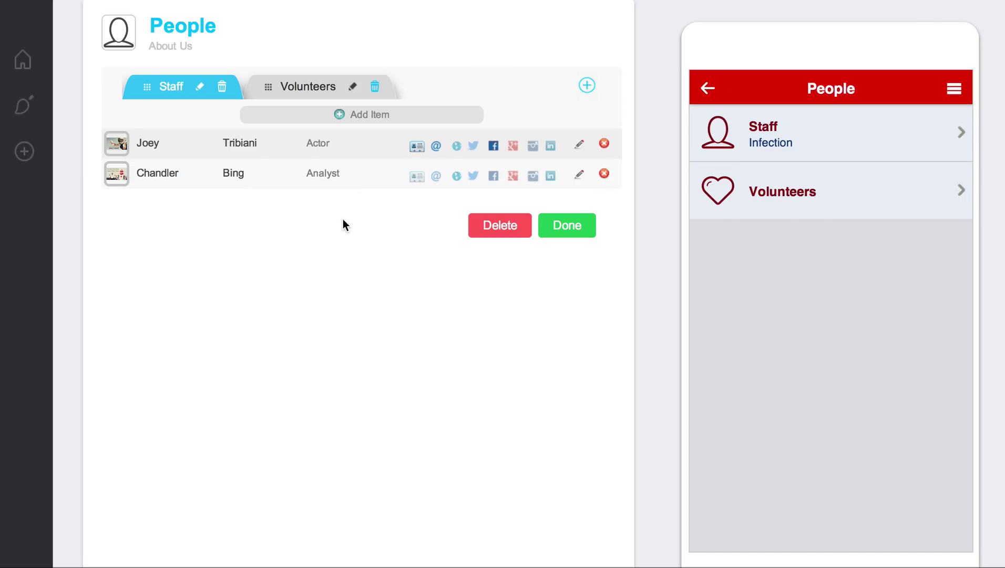
left_click(310, 87)
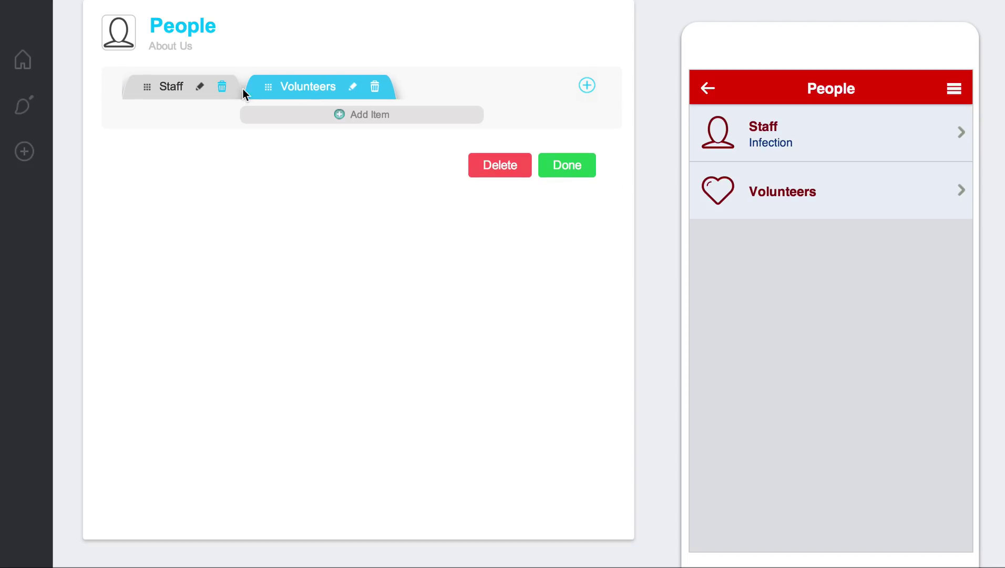
Delete the Volunteers section and confirm the deletion.
left_click(175, 91)
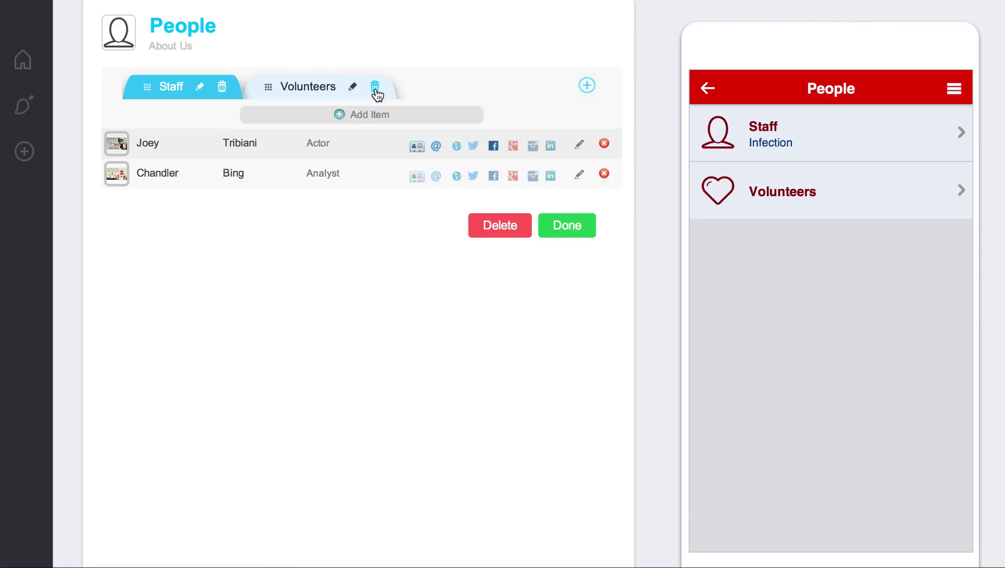
left_click(512, 233)
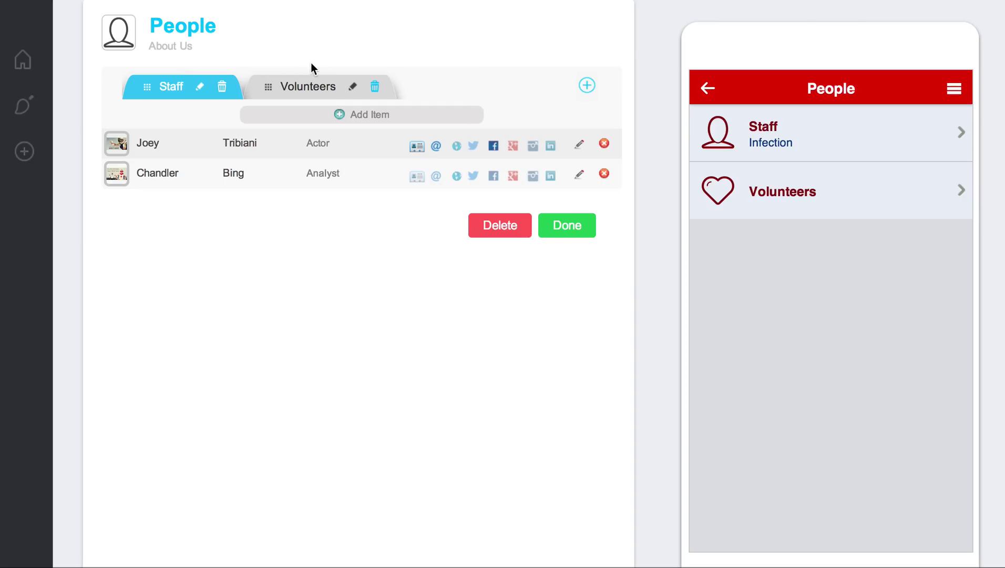
left_click(376, 90)
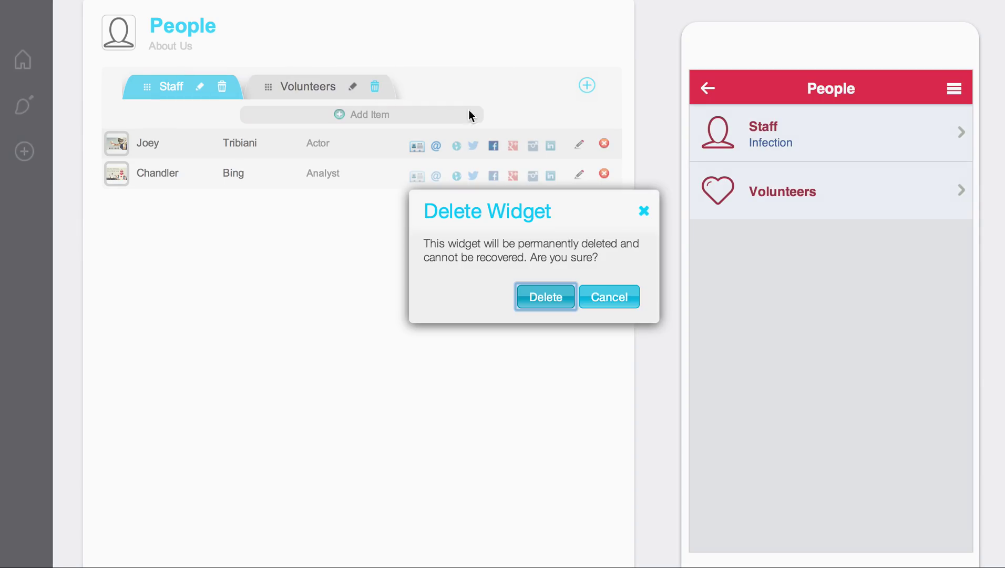
left_click(531, 294)
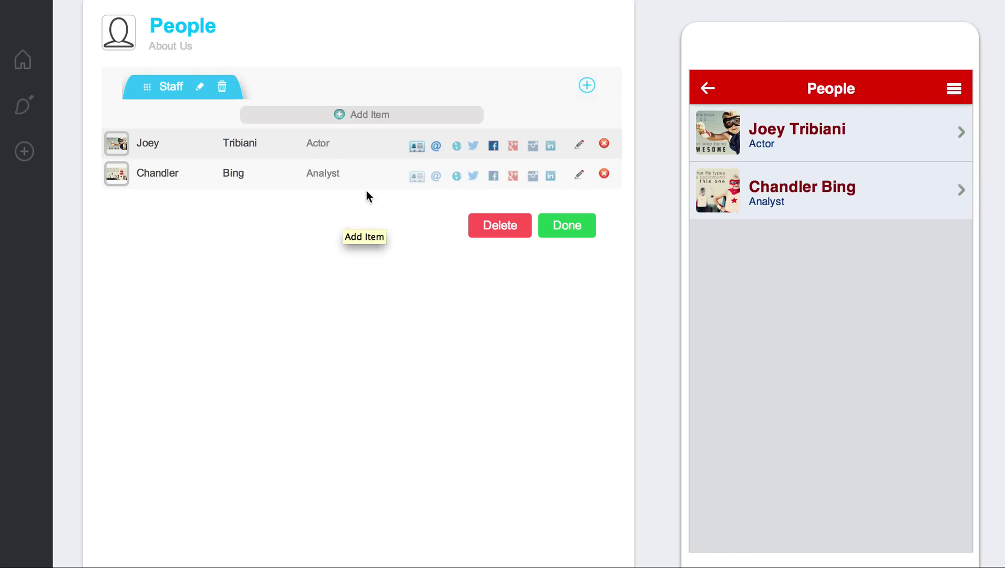
left_click(550, 224)
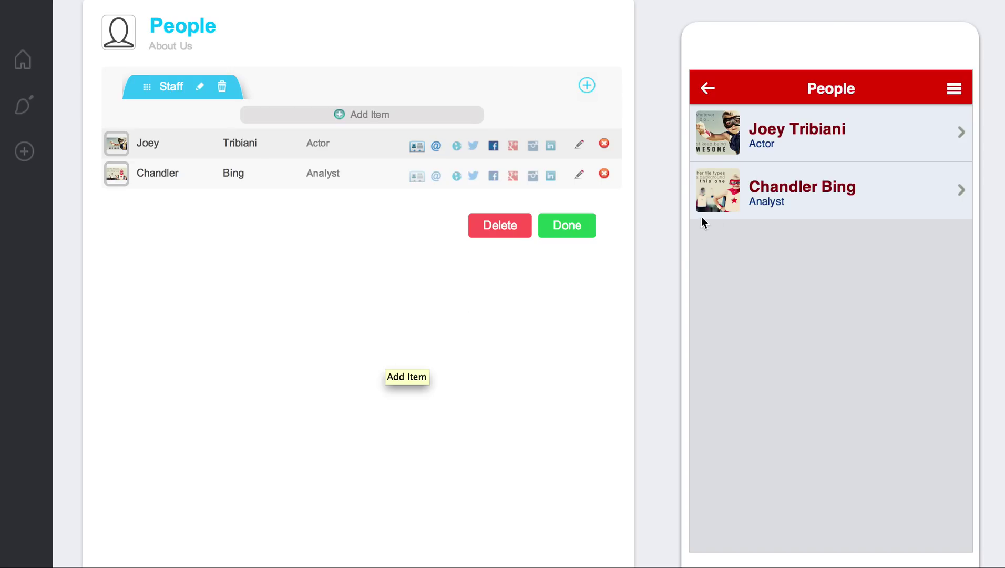
left_click(757, 141)
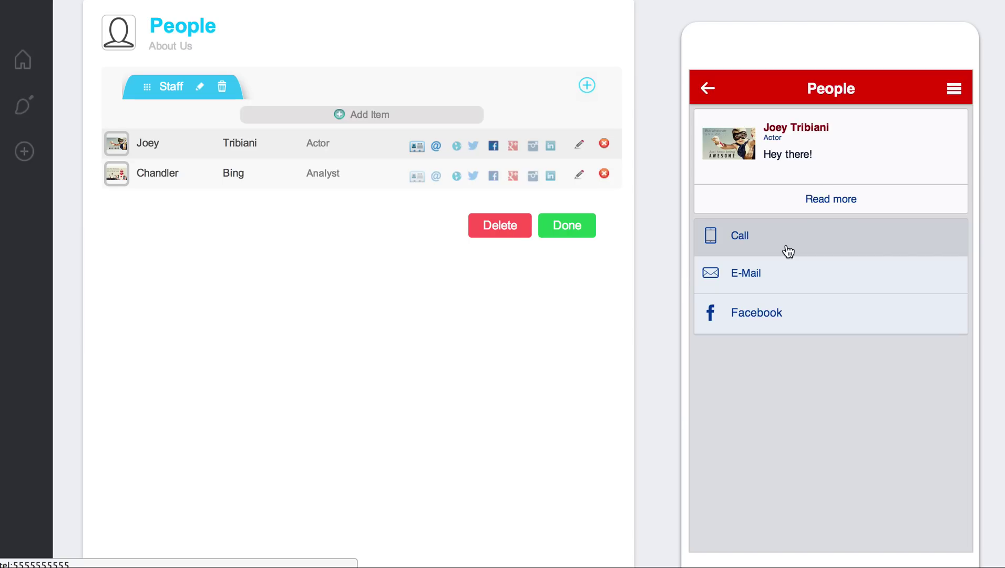
left_click(713, 89)
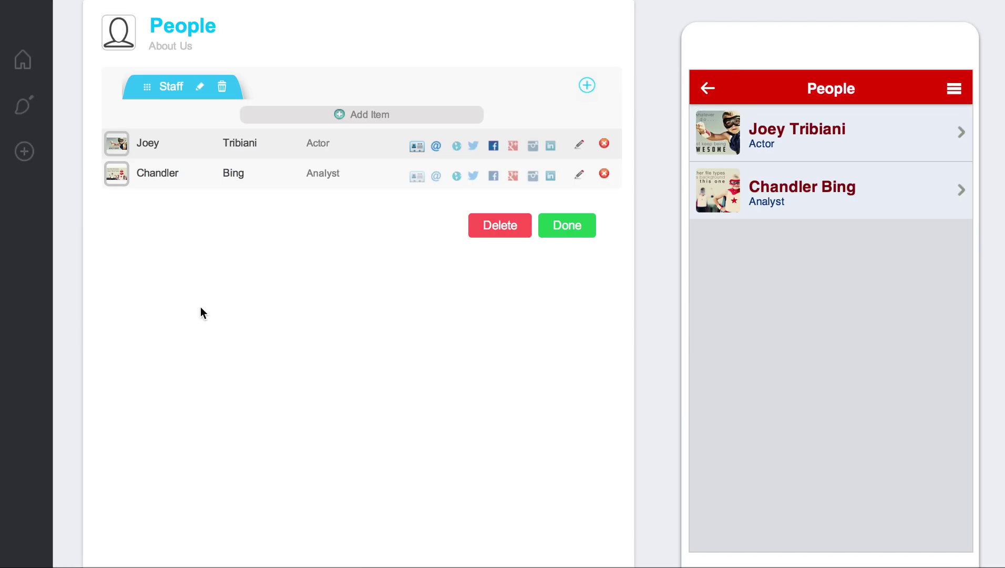